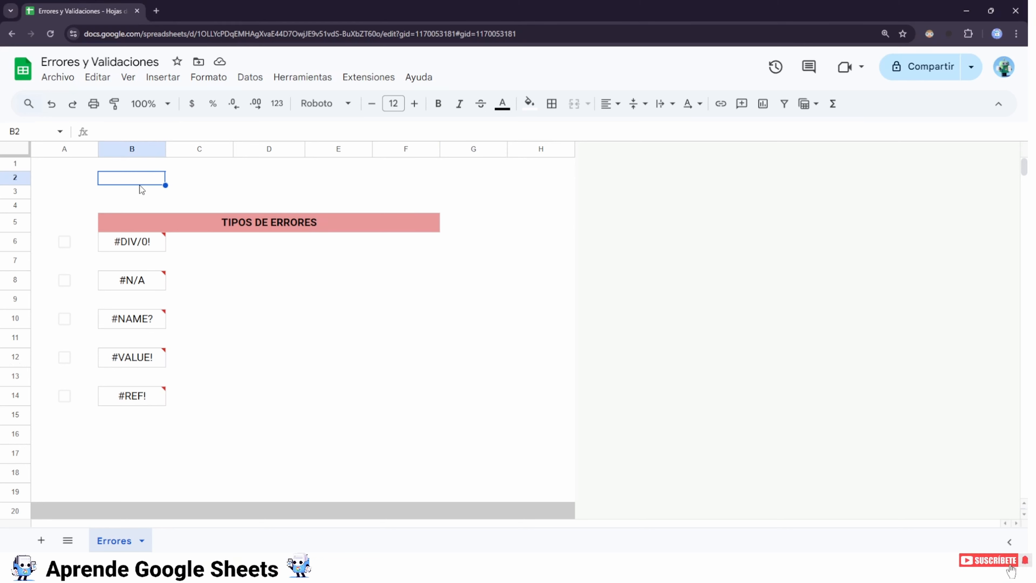
Examine the division formula behind the #DIV/0! error in B6 and its operands in C22 and D22.
mouse_move(133, 247)
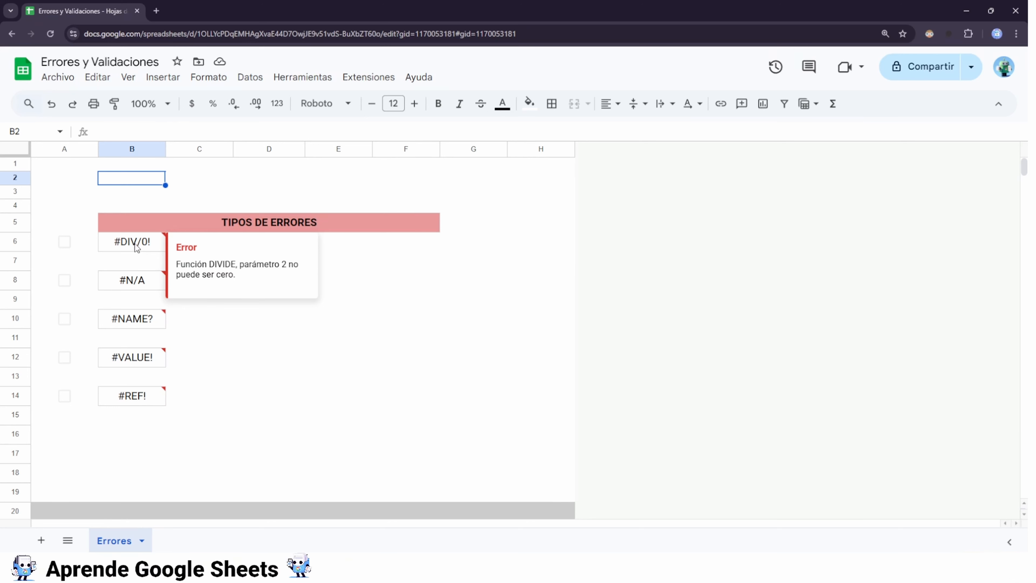
click(136, 247)
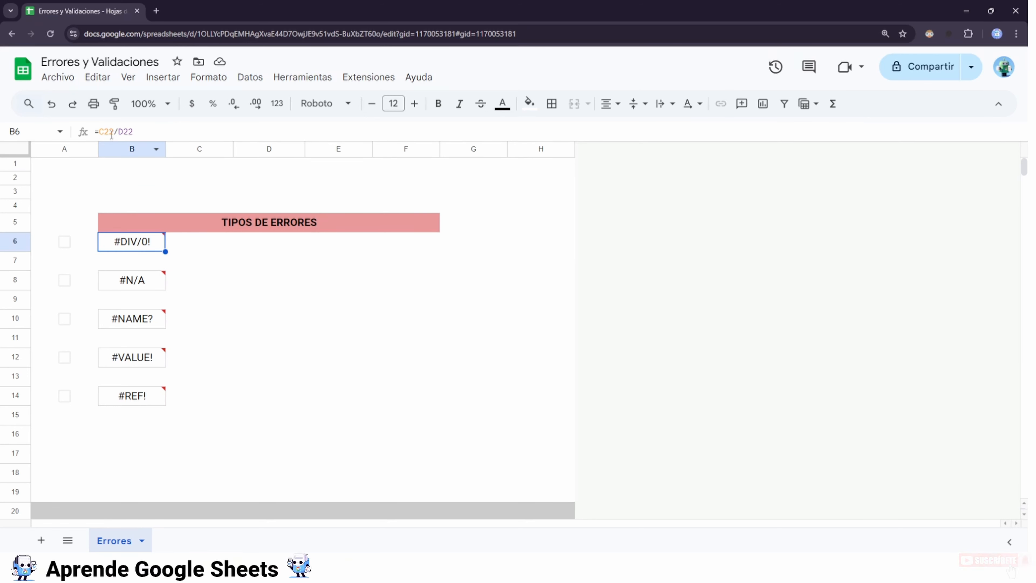
scroll(222, 261, down, 4)
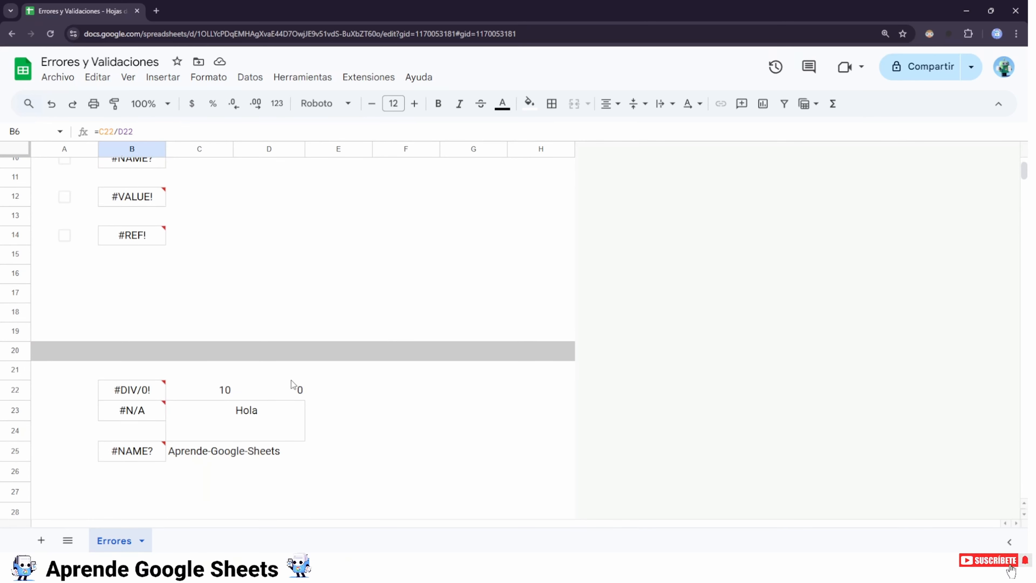
click(207, 393)
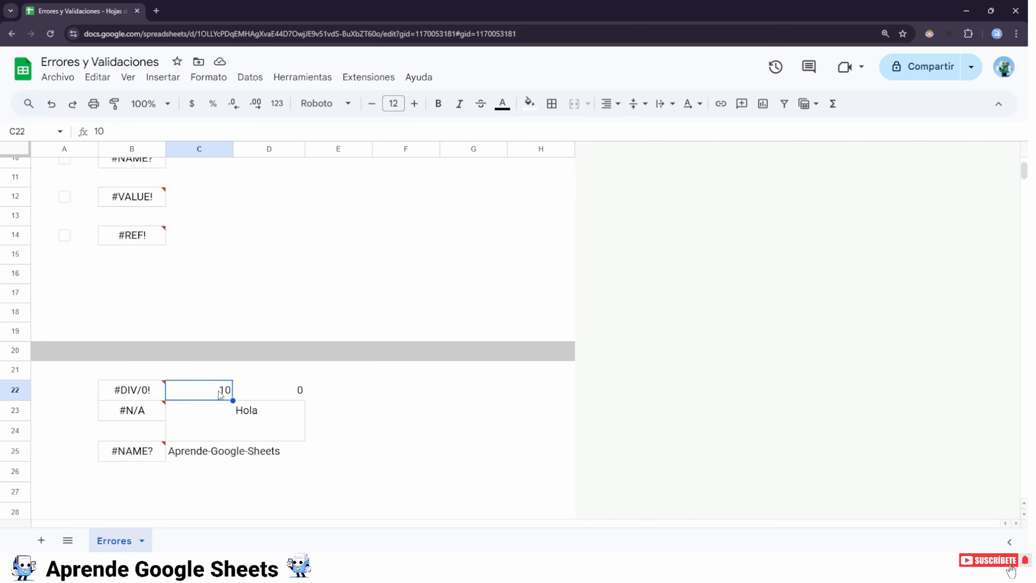
click(280, 393)
scroll(277, 350, up, 4)
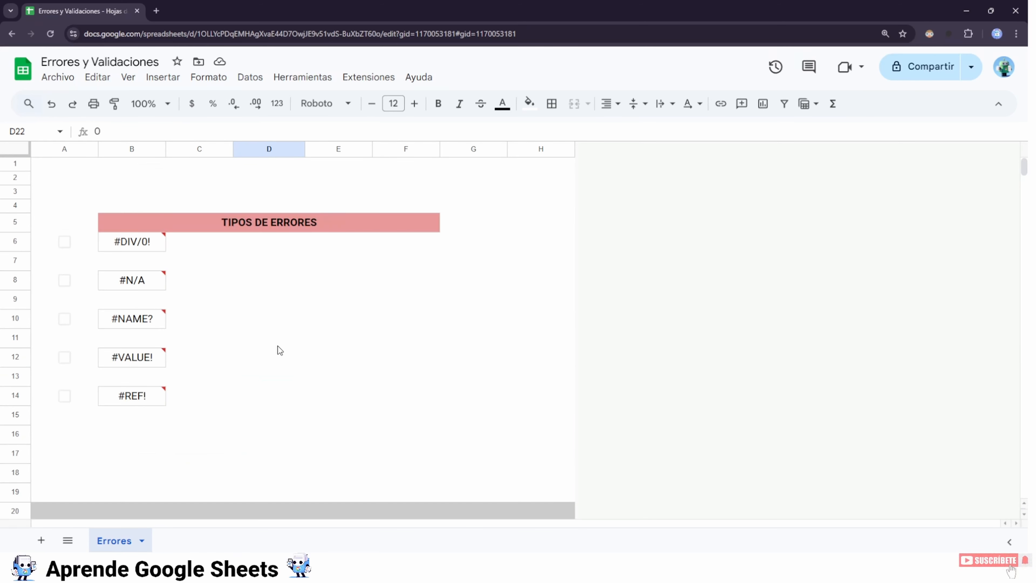
click(128, 247)
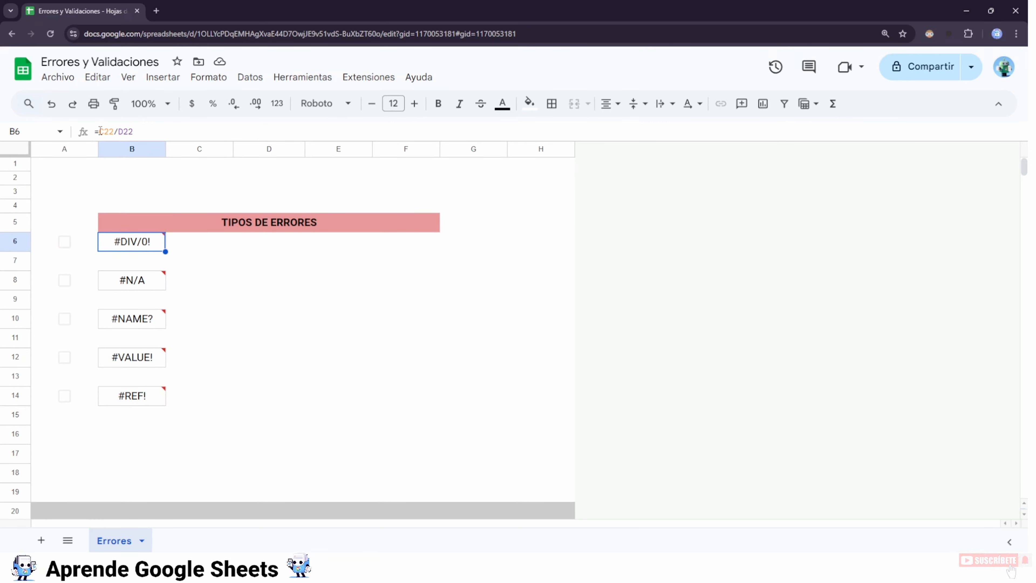
click(100, 131)
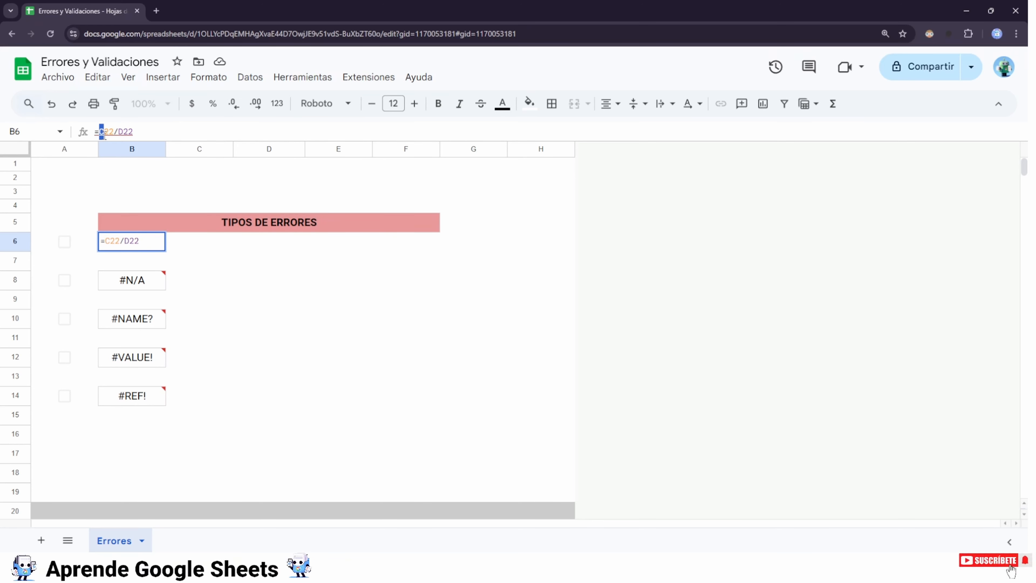
drag(100, 134, 113, 136)
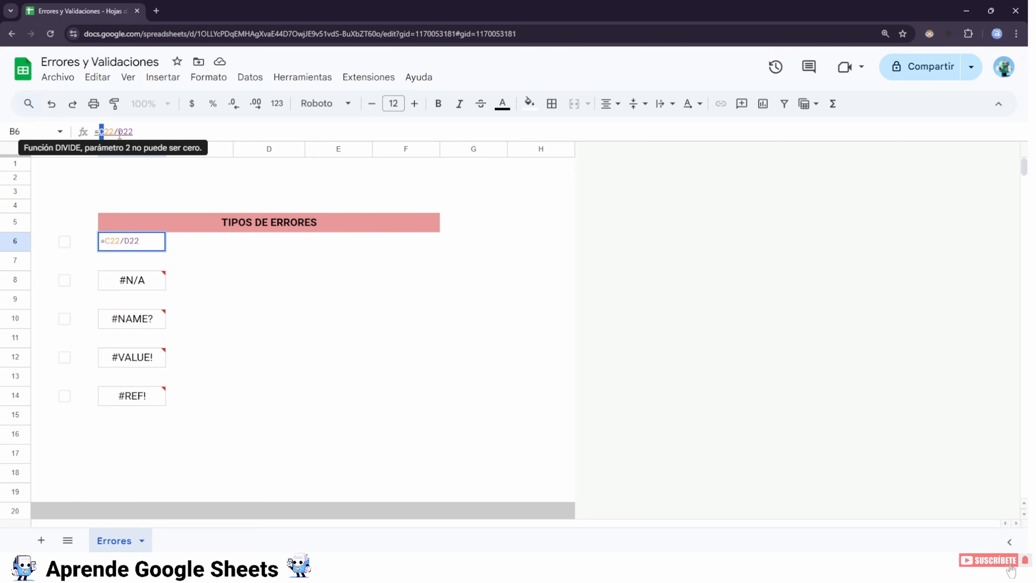
click(119, 133)
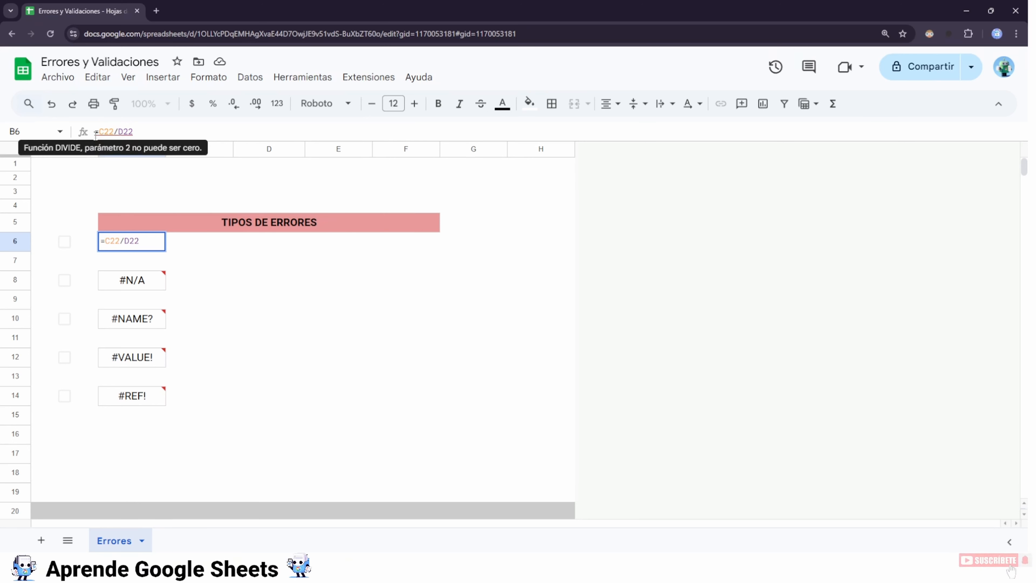
drag(100, 133, 123, 137)
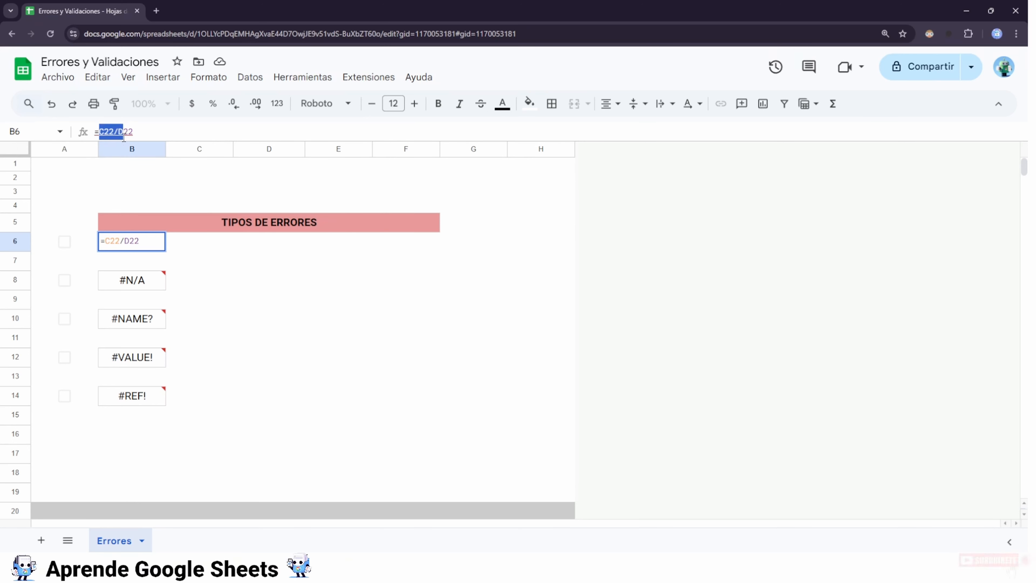
key(Escape)
Start a SI.ERROR formula in C6 with C22/D22 as the value to evaluate.
click(210, 249)
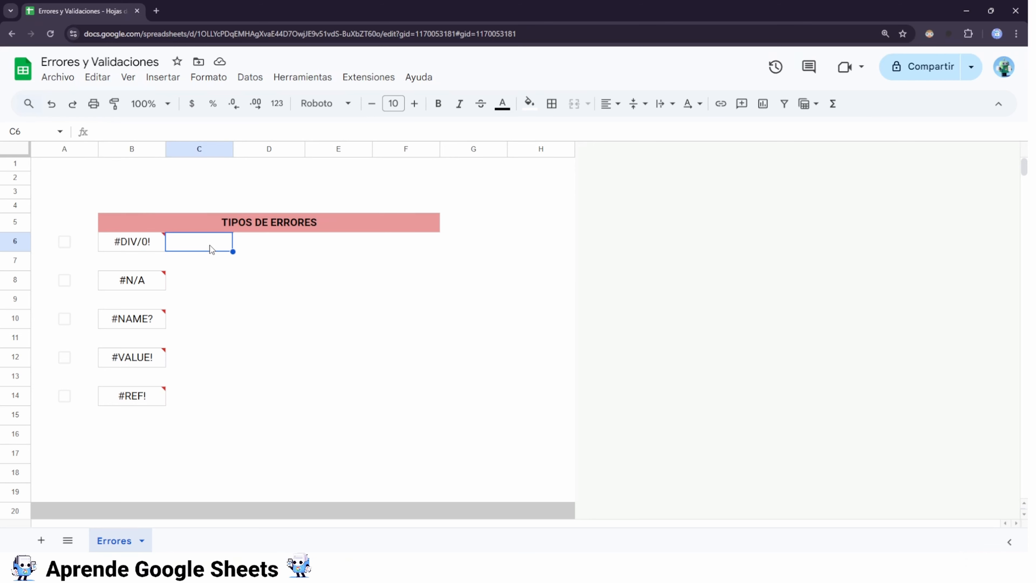
text(=)
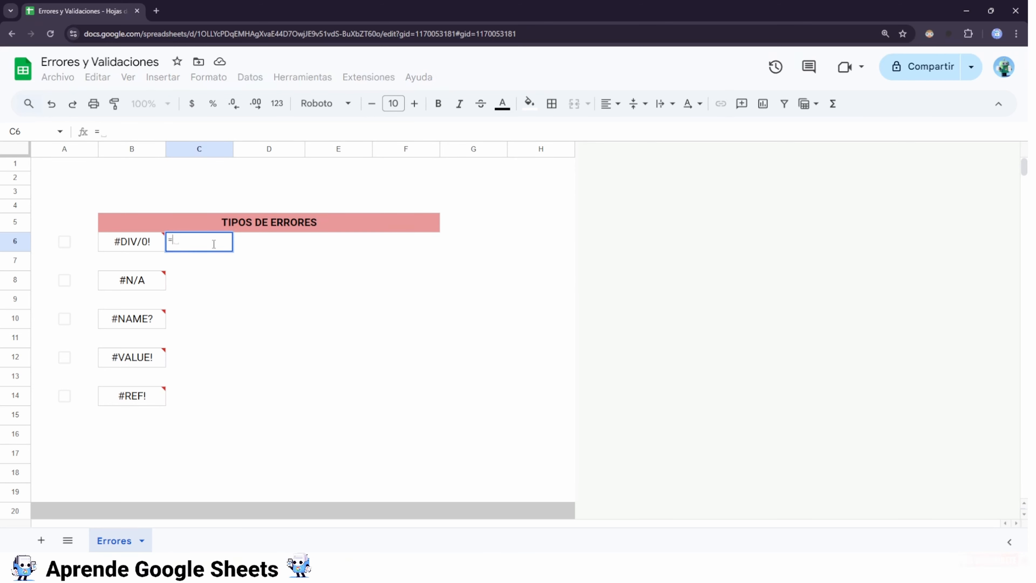
text(si.e)
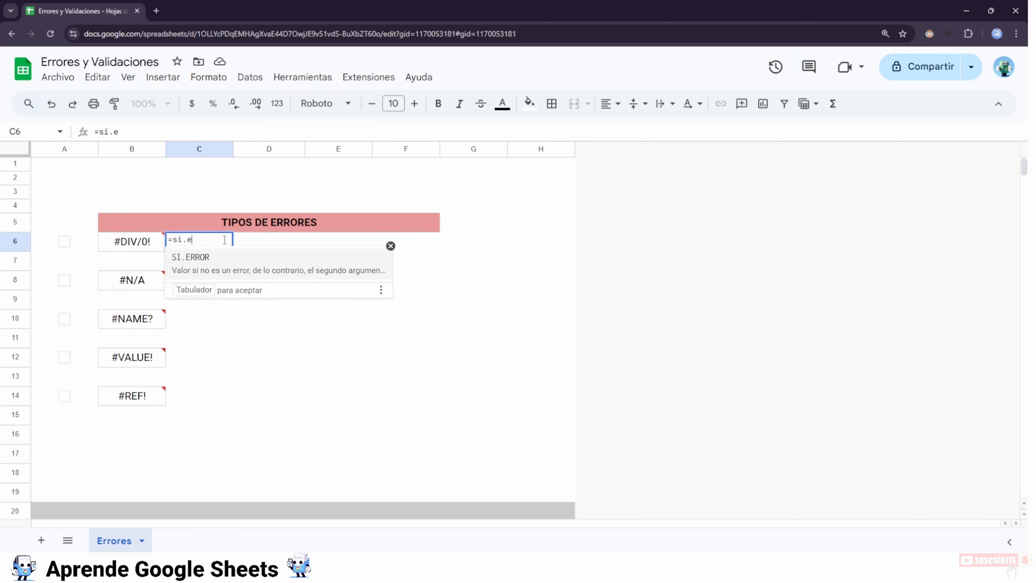
click(218, 264)
scroll(278, 347, down, 5)
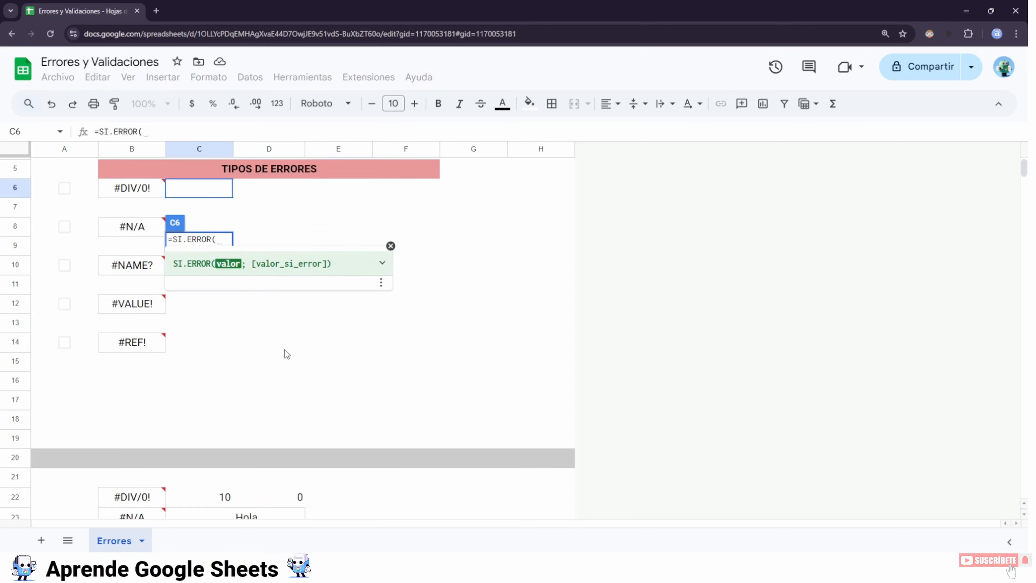
scroll(278, 347, up, 3)
click(220, 390)
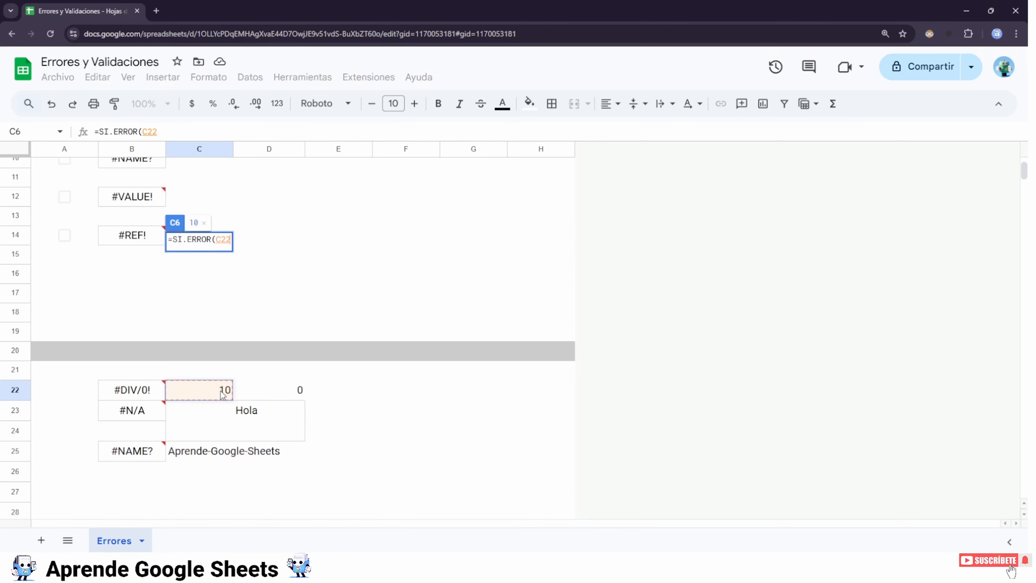
text(/)
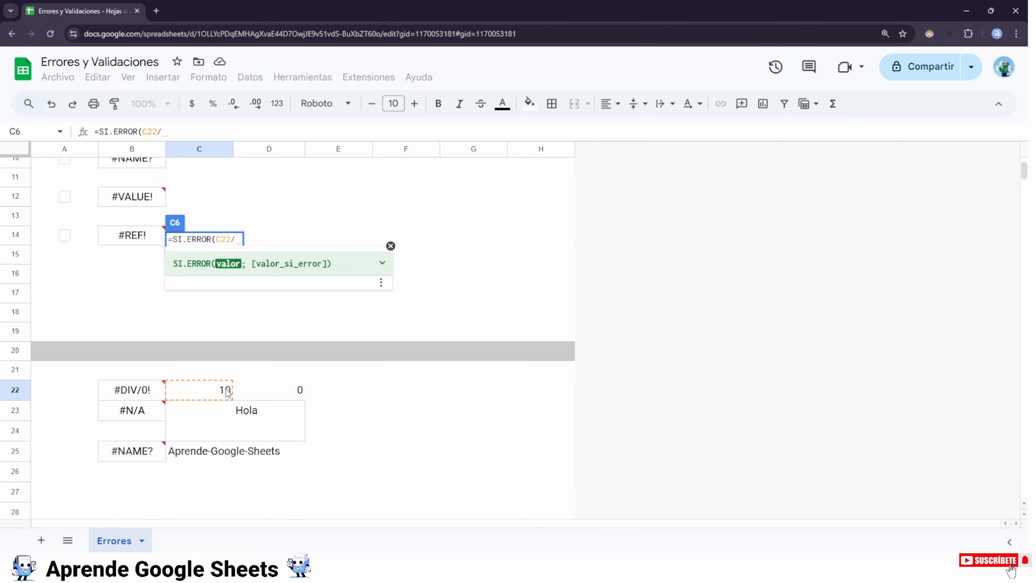
click(252, 390)
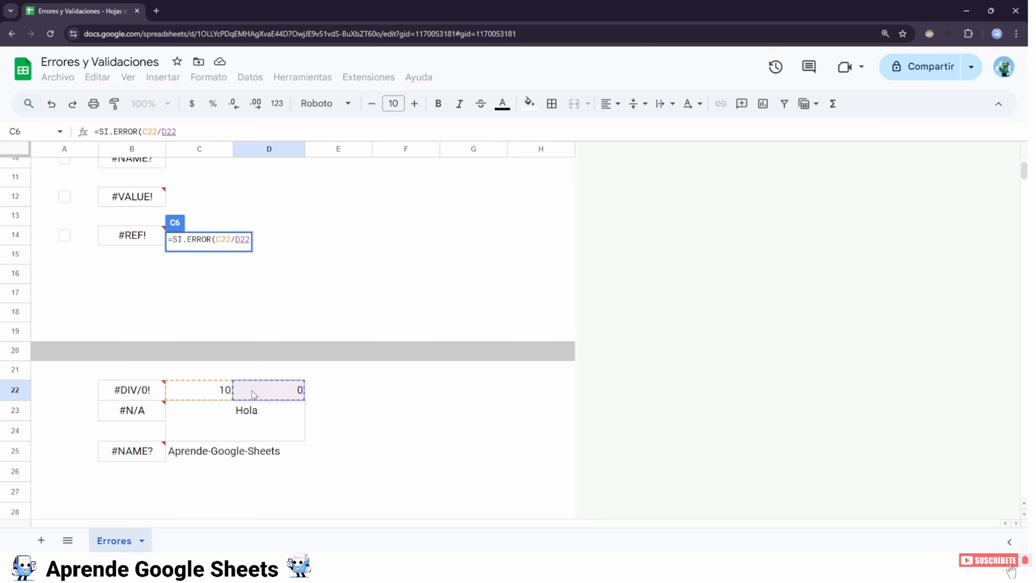
Complete the C6 formula with "Verificar datos" as the fallback text and review its arguments.
text(;"")
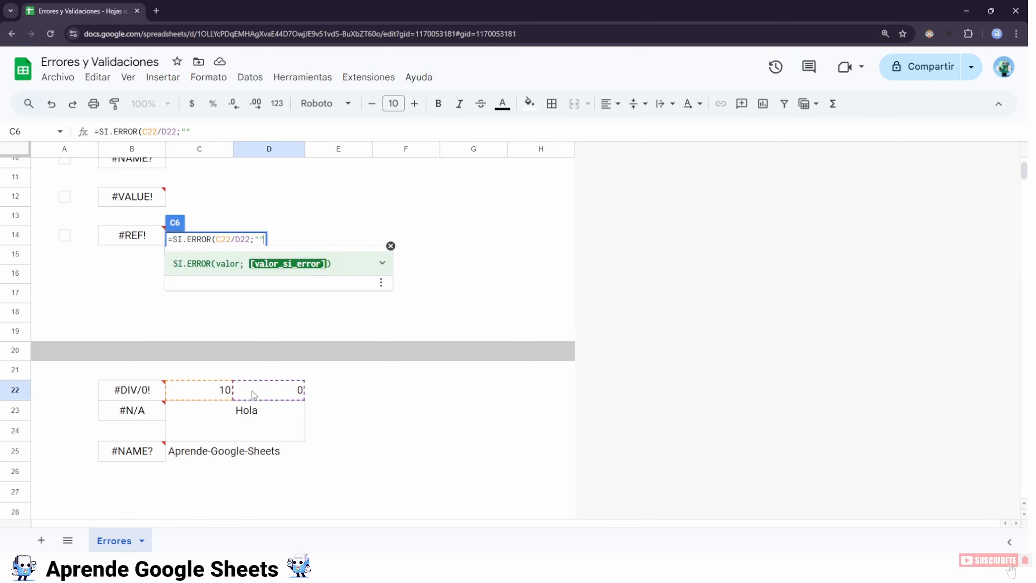
text(Verif)
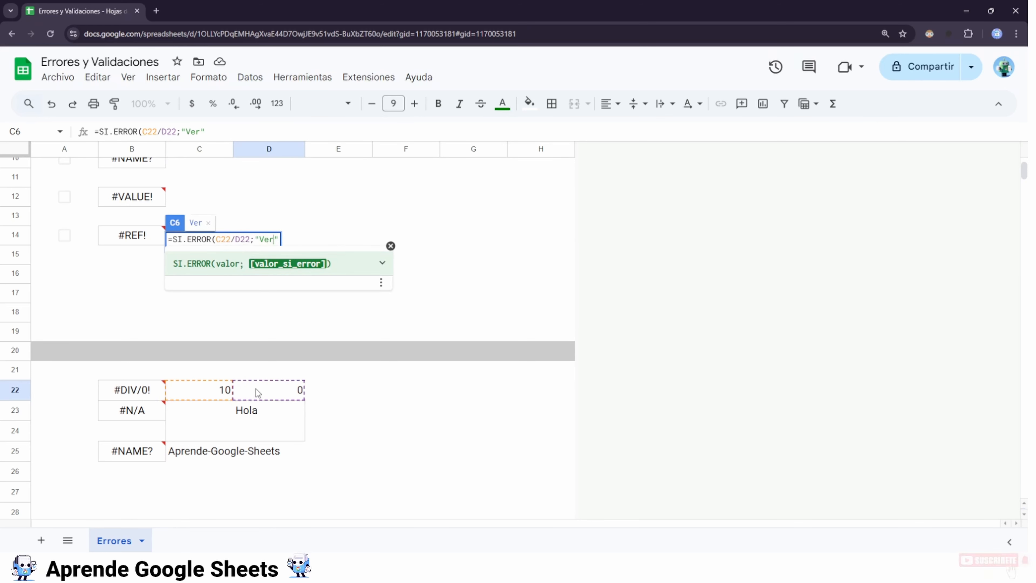
text(i)
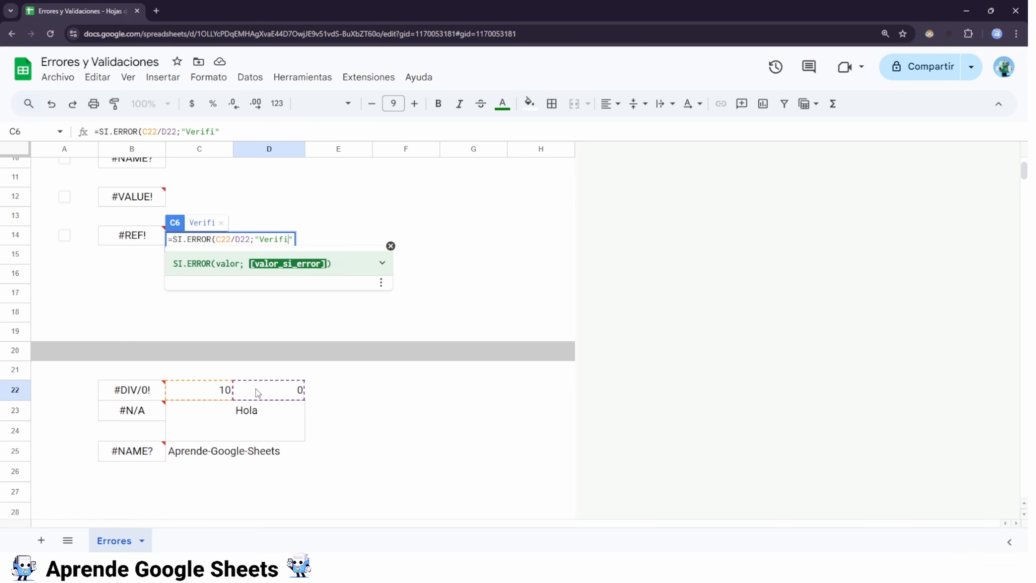
text(car datos)
key(Return)
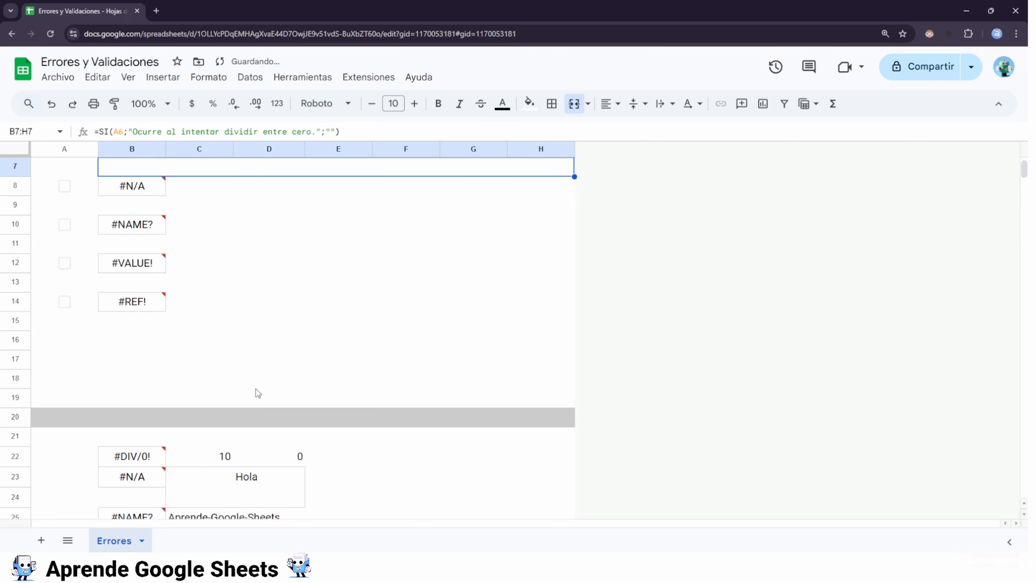
scroll(257, 390, up, 2)
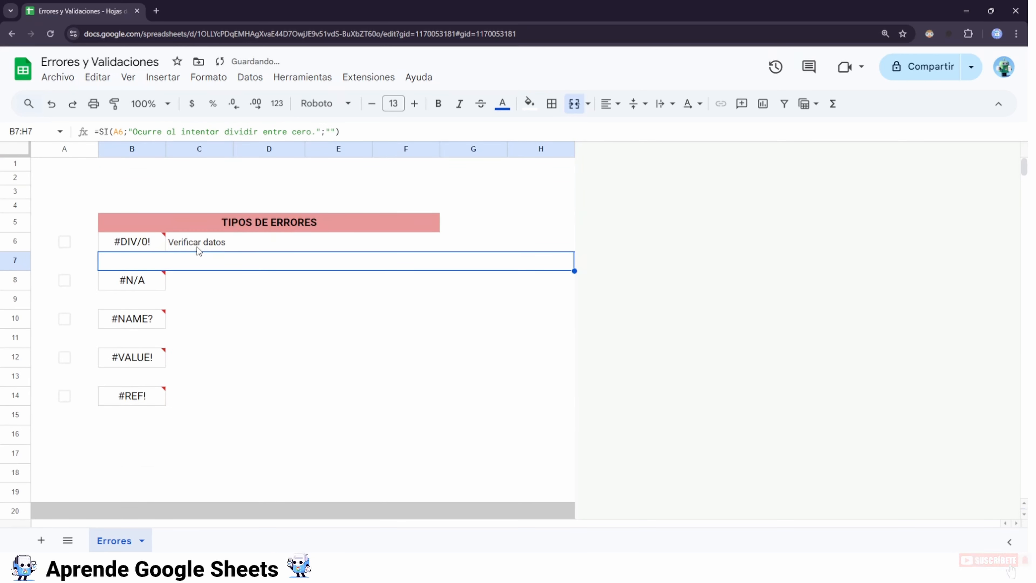
click(207, 245)
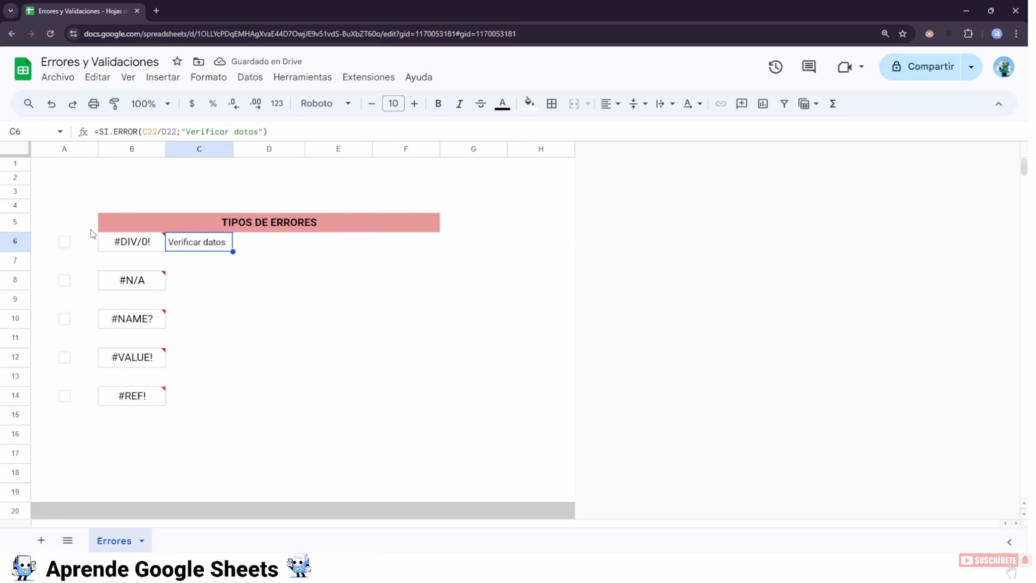
drag(98, 131, 264, 132)
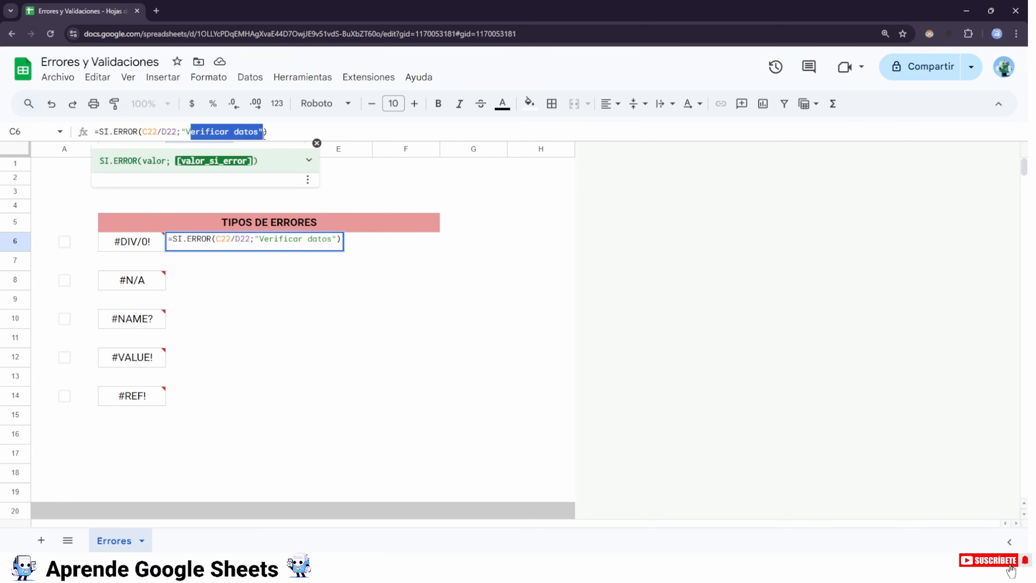
key(Escape)
Start a SI formula in D6 with the logical test D22=0.
click(261, 250)
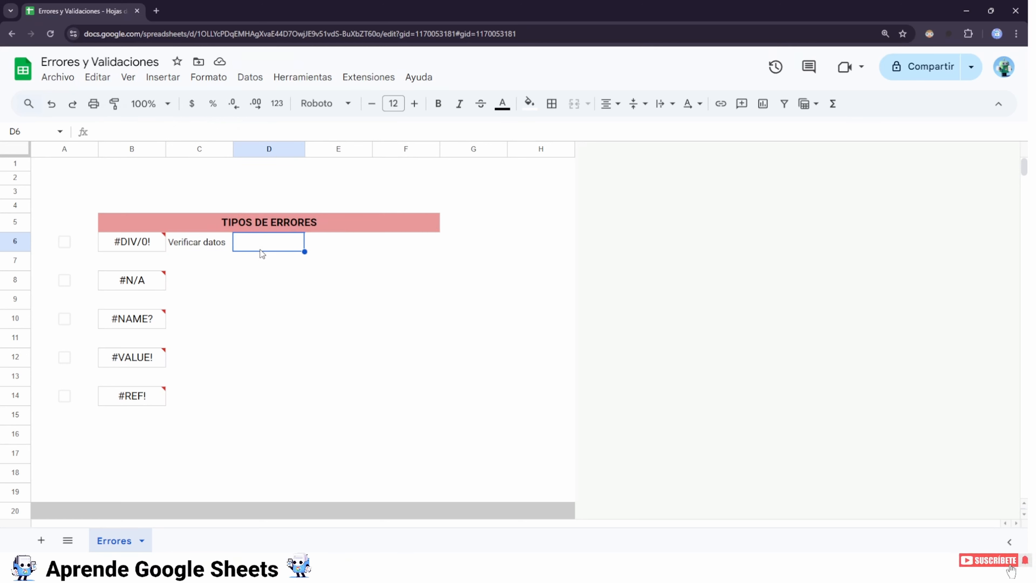
text(=)
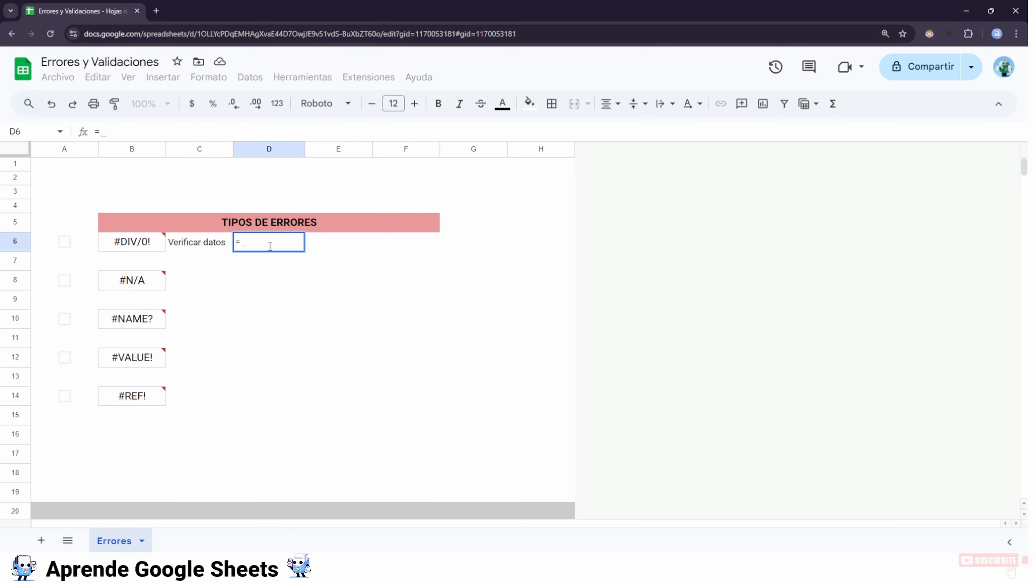
text(si)
key(Tab)
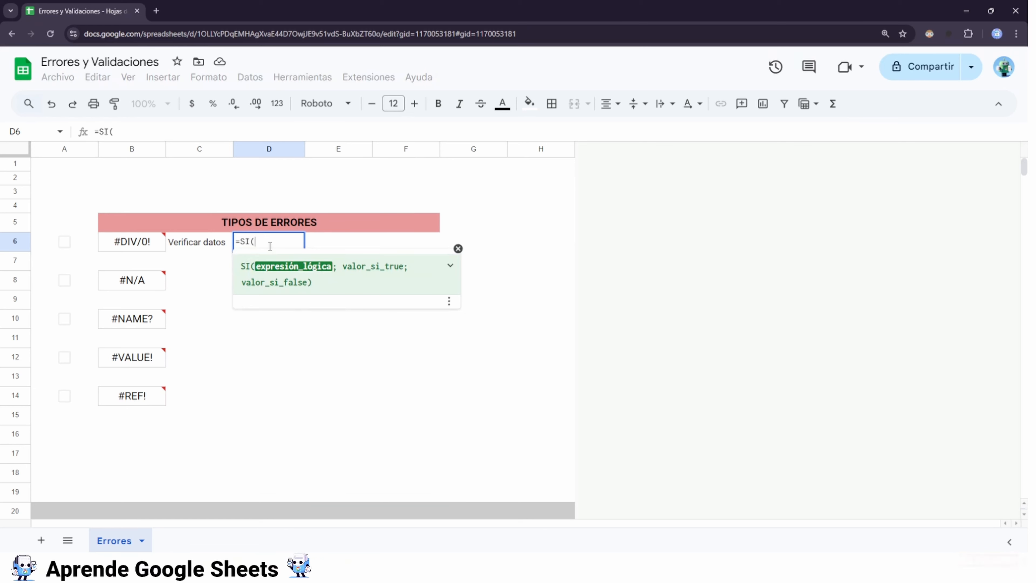
scroll(290, 329, down, 5)
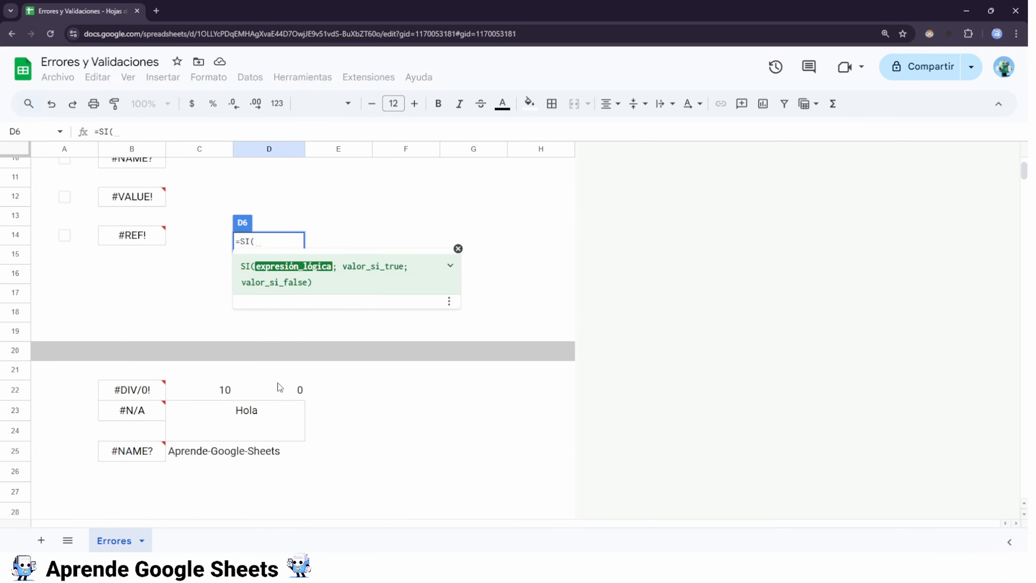
click(282, 392)
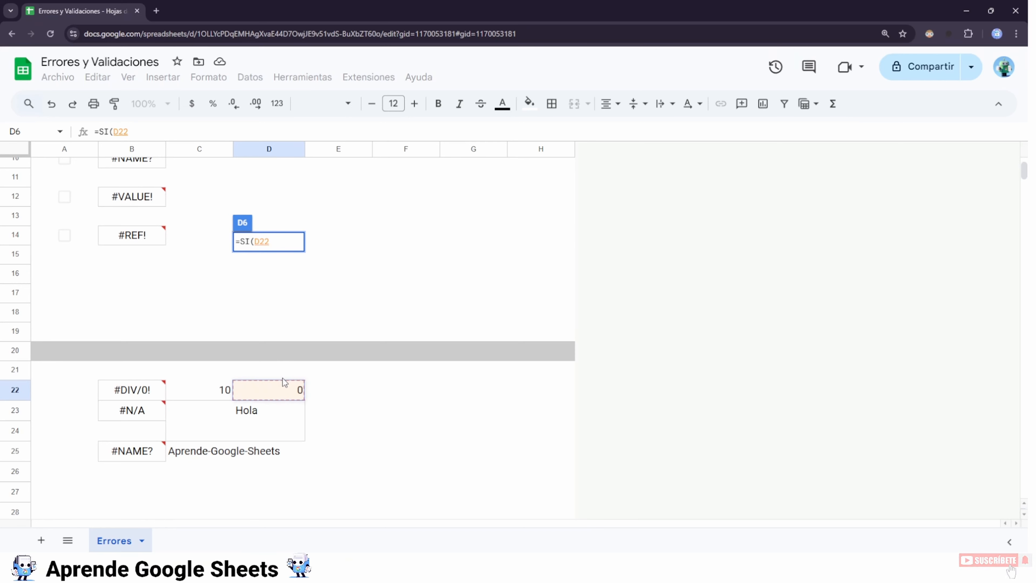
text(=0;)
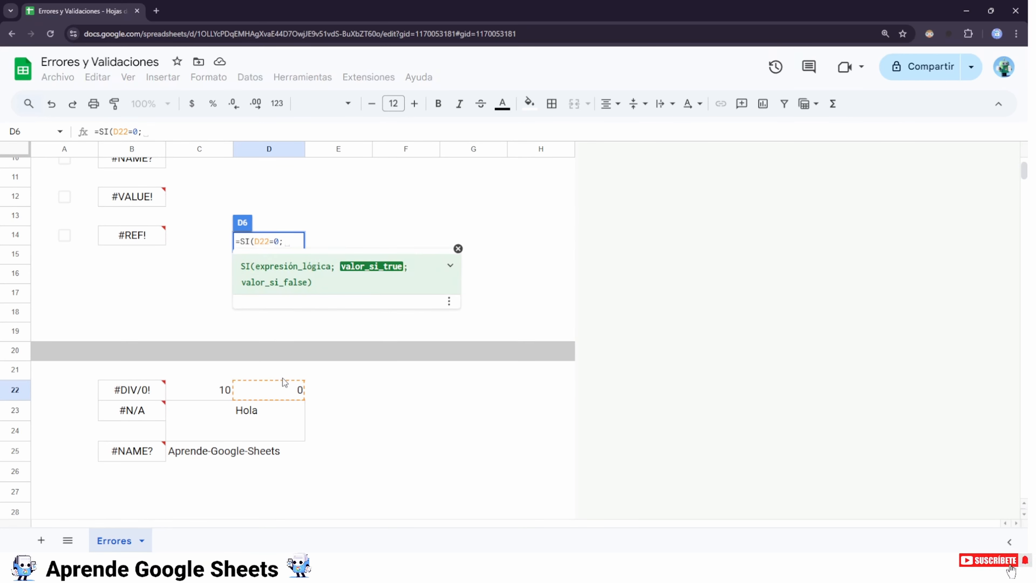
Set the true-case result of the D6 SI formula to the text "No podemos dividir".
text(0)
key(BackSpace)
text("")
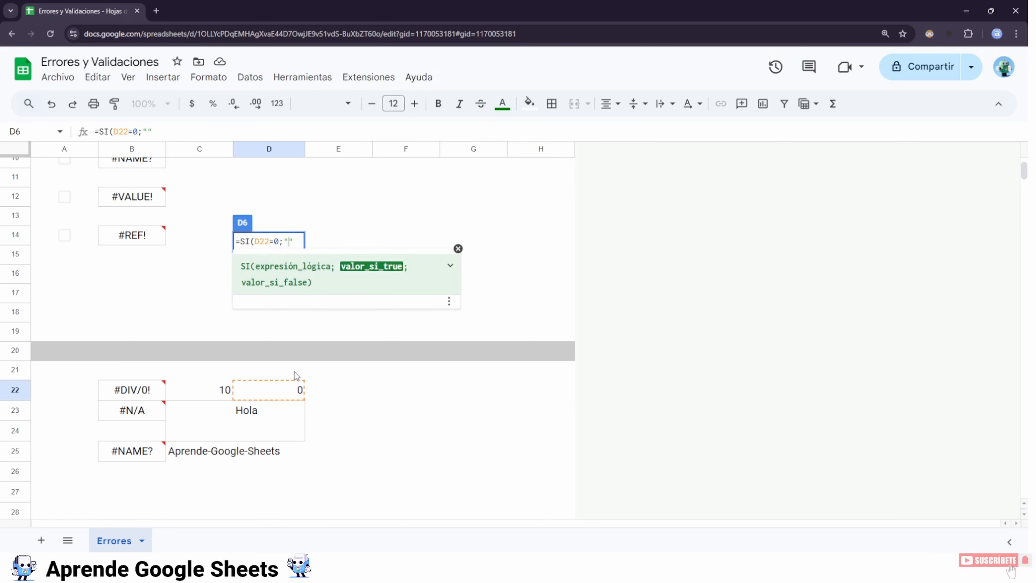
text(No podemos di)
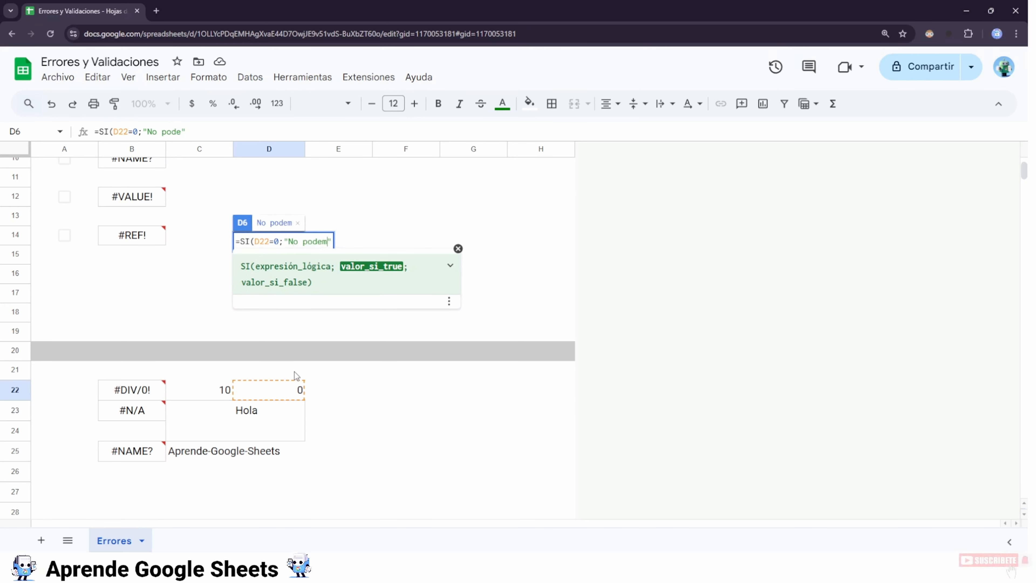
text(vi)
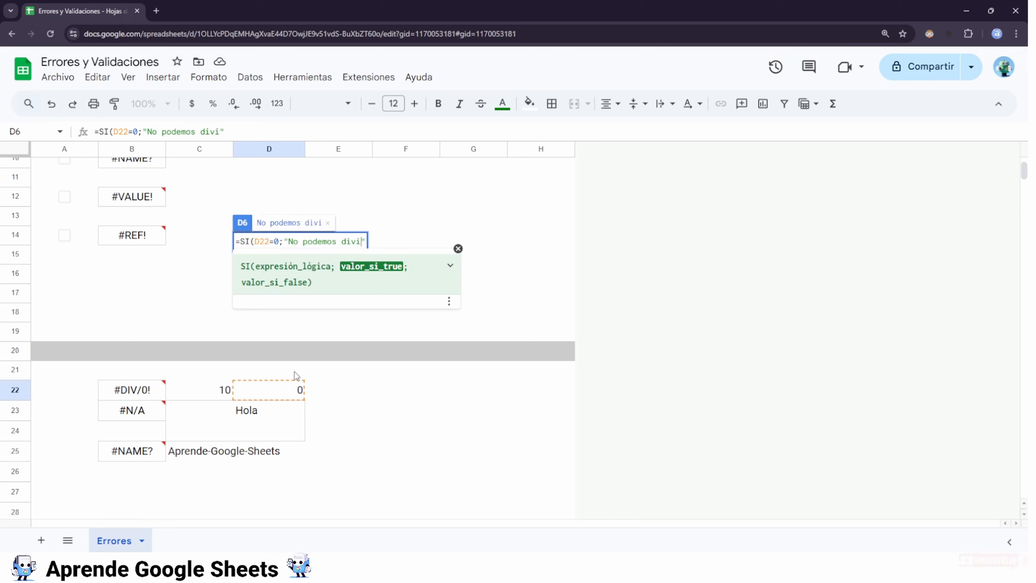
text(dir";)
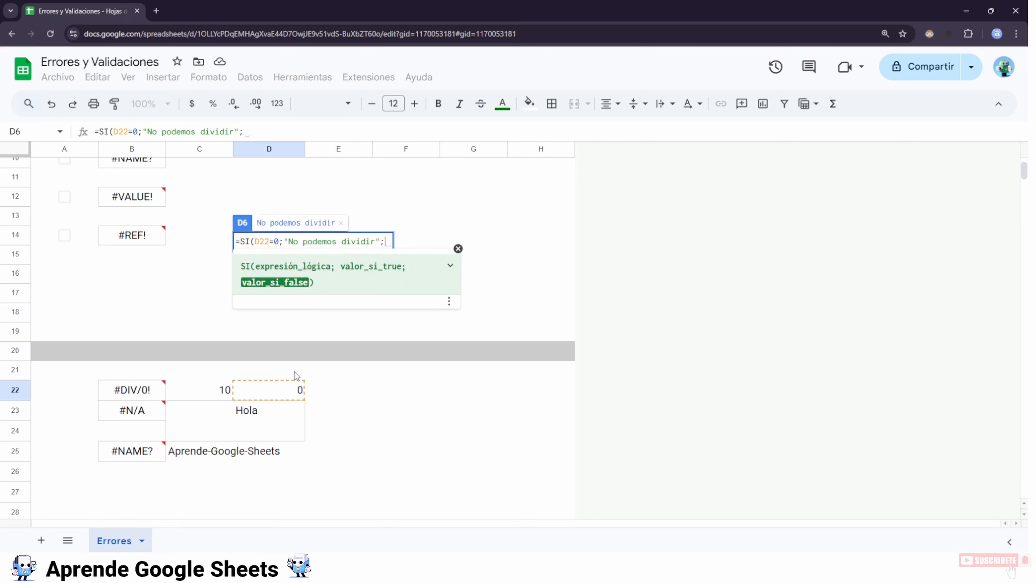
Set the false-case result of the D6 SI formula to C22/D22 and enter the formula.
click(216, 397)
mouse_move(105, 392)
text(/)
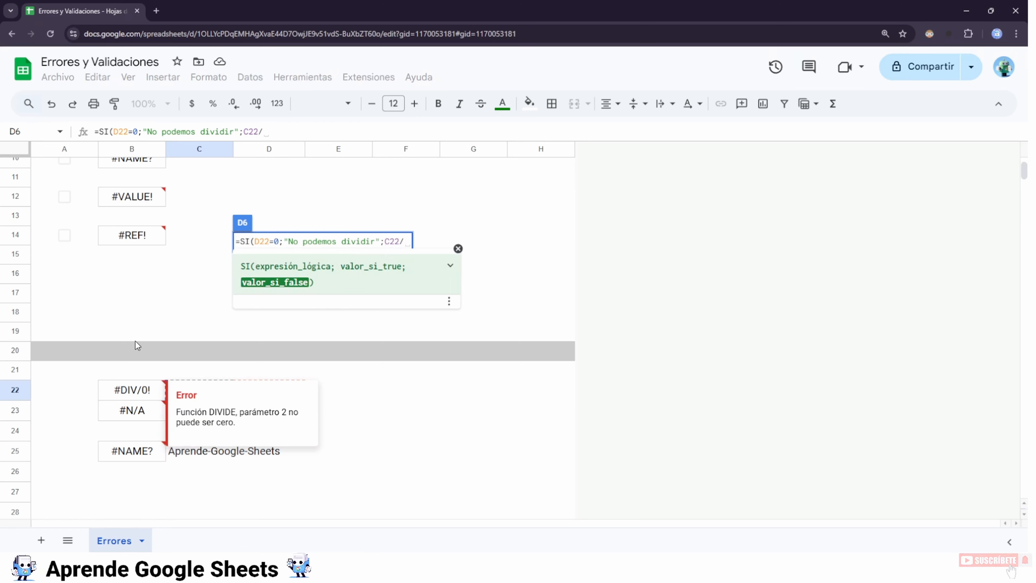
scroll(290, 322, down, 1)
click(262, 333)
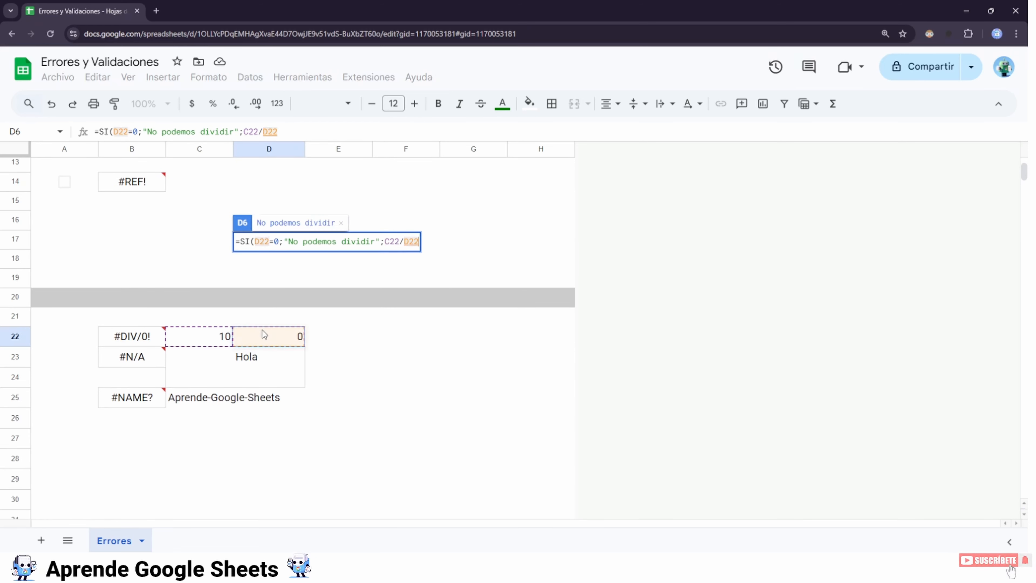
key(Return)
scroll(271, 333, up, 2)
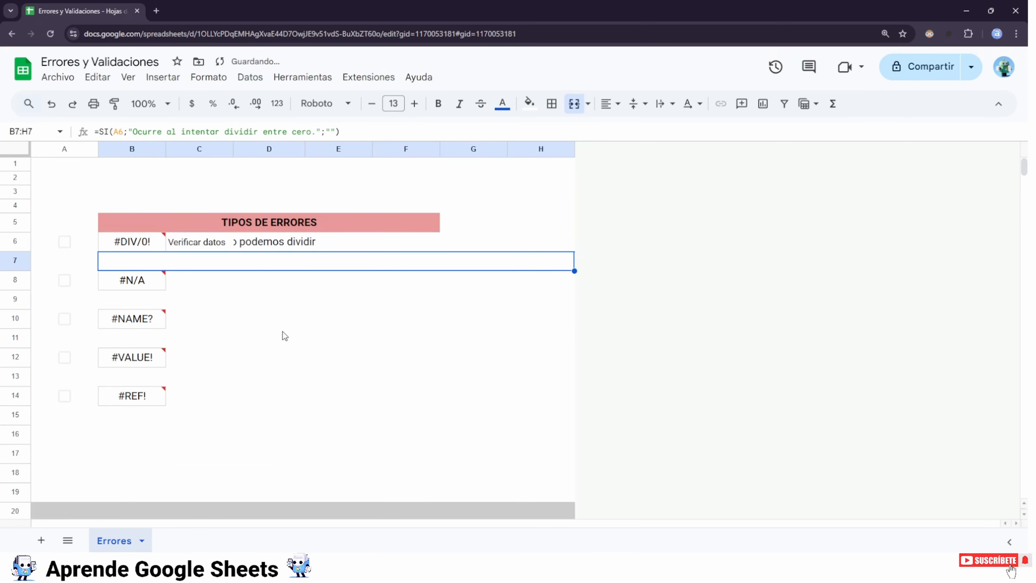
Widen column C and reduce the font size of C6 to 9.
drag(234, 150, 271, 150)
click(213, 243)
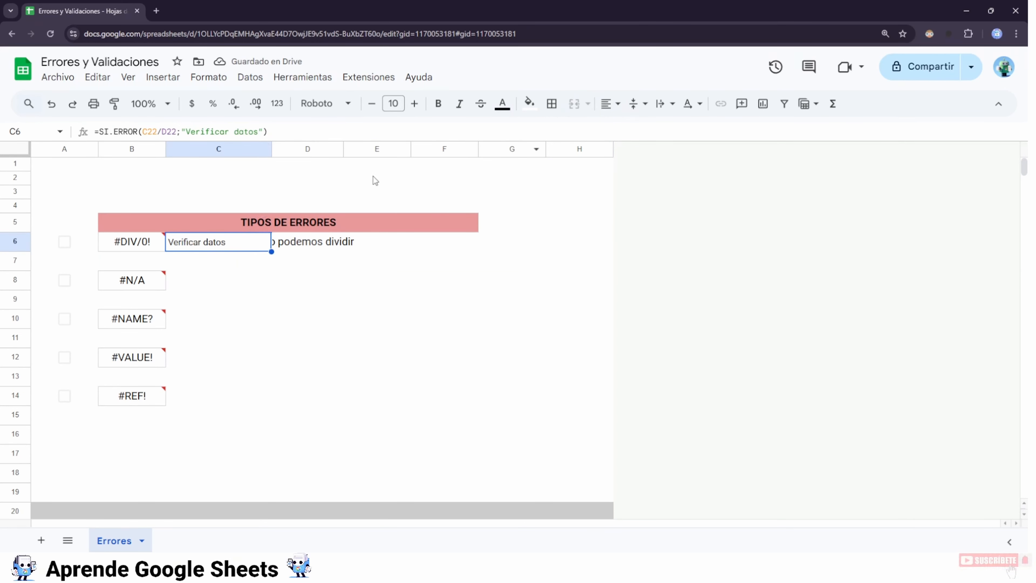
click(372, 104)
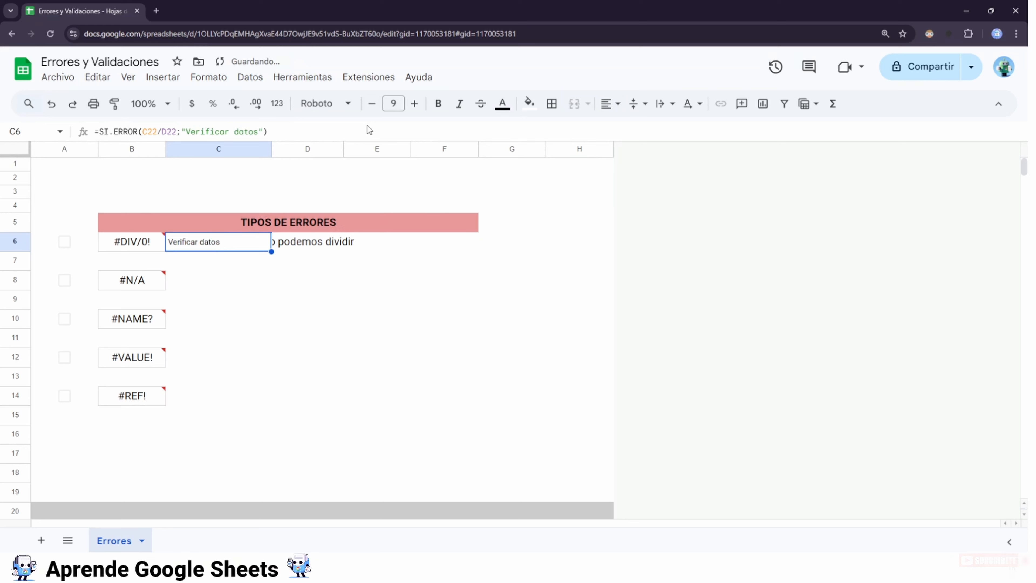
Right-align the text in D6 and merge D6 with E6.
click(312, 249)
click(610, 103)
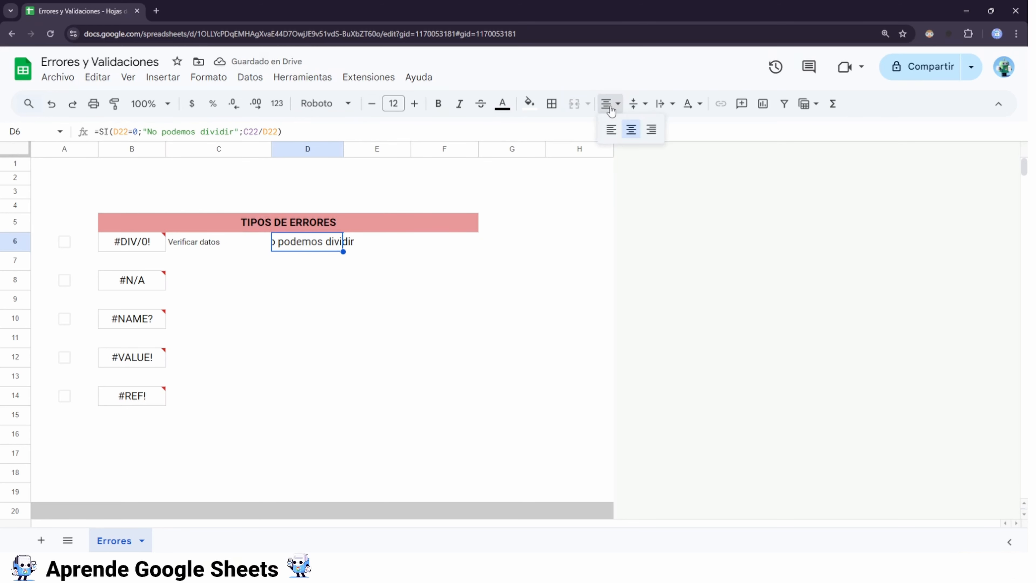
click(650, 129)
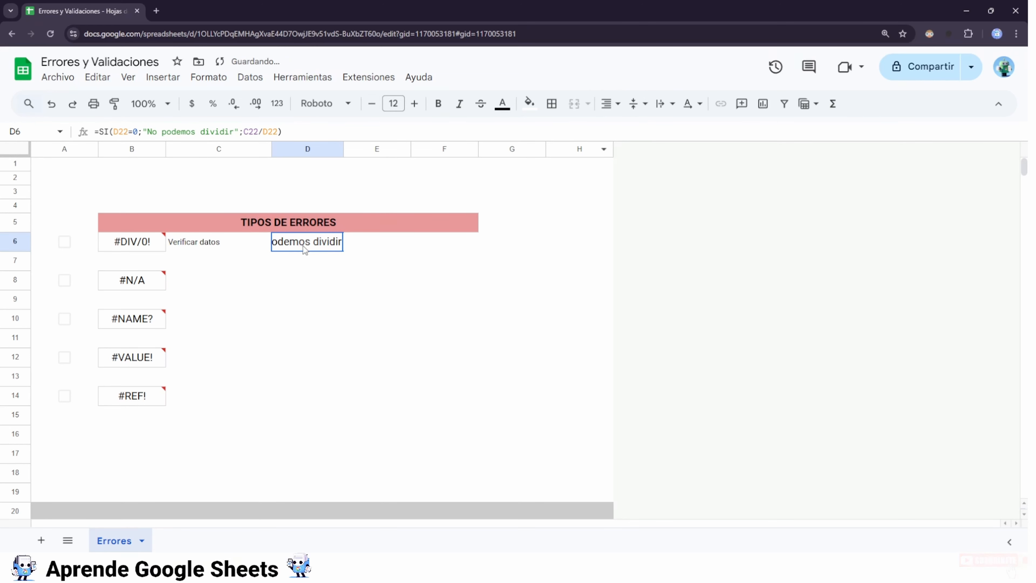
drag(302, 245, 377, 245)
click(574, 105)
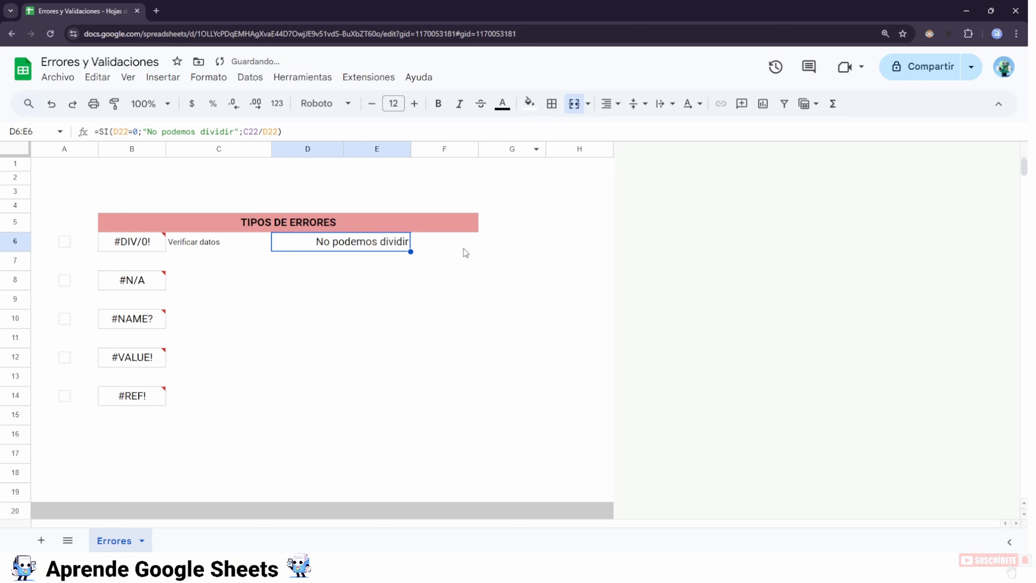
Check the formulas in C6 and D6, and tick the A6 checkbox beside #DIV/0! to show its explanation.
click(280, 258)
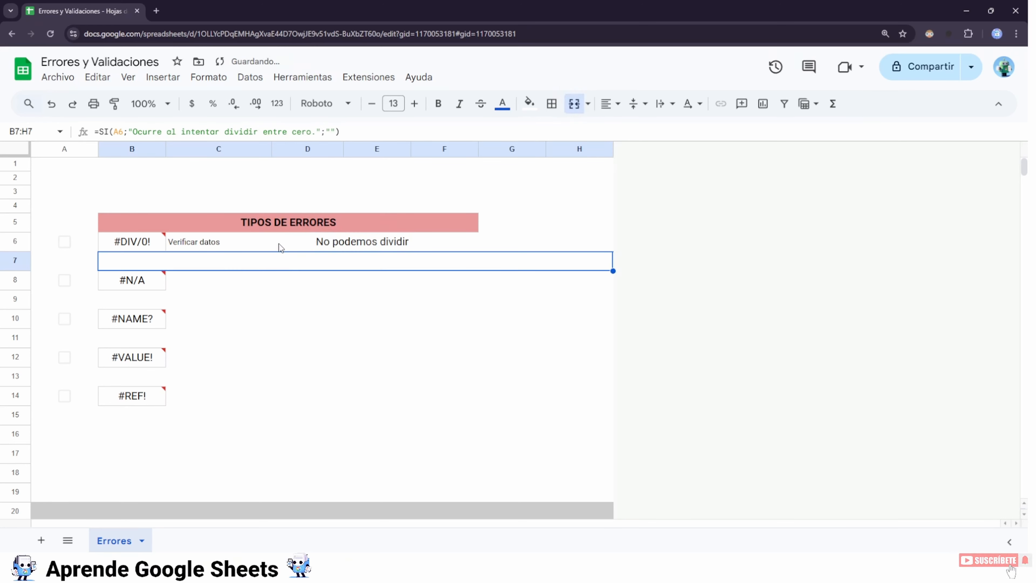
click(229, 246)
click(318, 245)
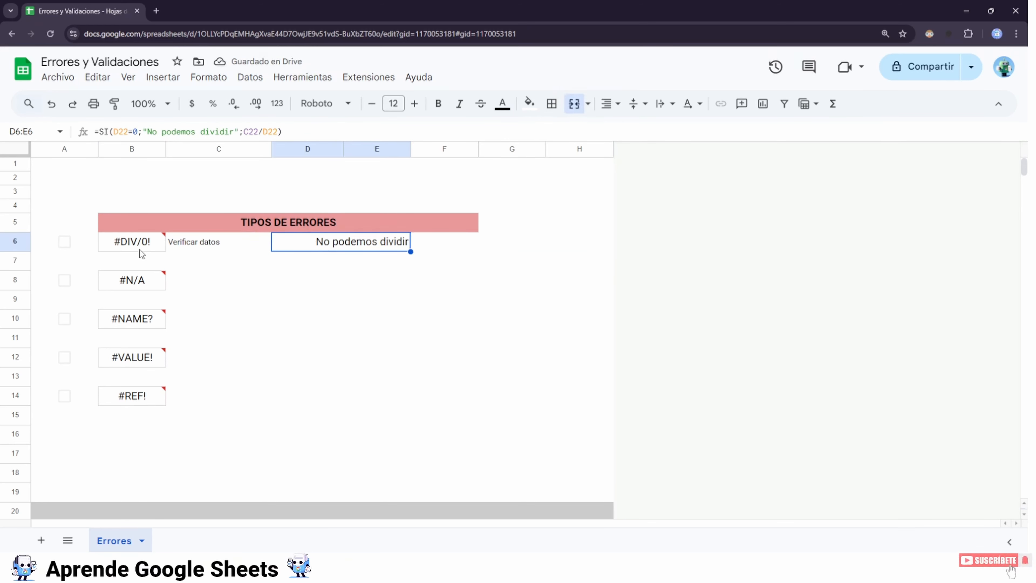
click(63, 244)
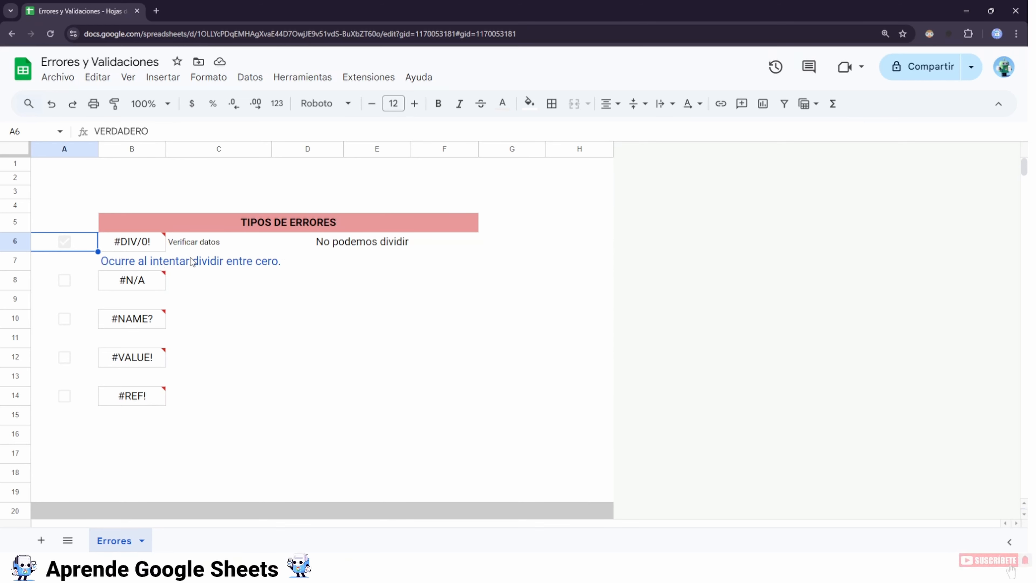
Examine the #N/A error note in B8 and the search value and range arguments of its BUSCARV formula.
mouse_move(159, 280)
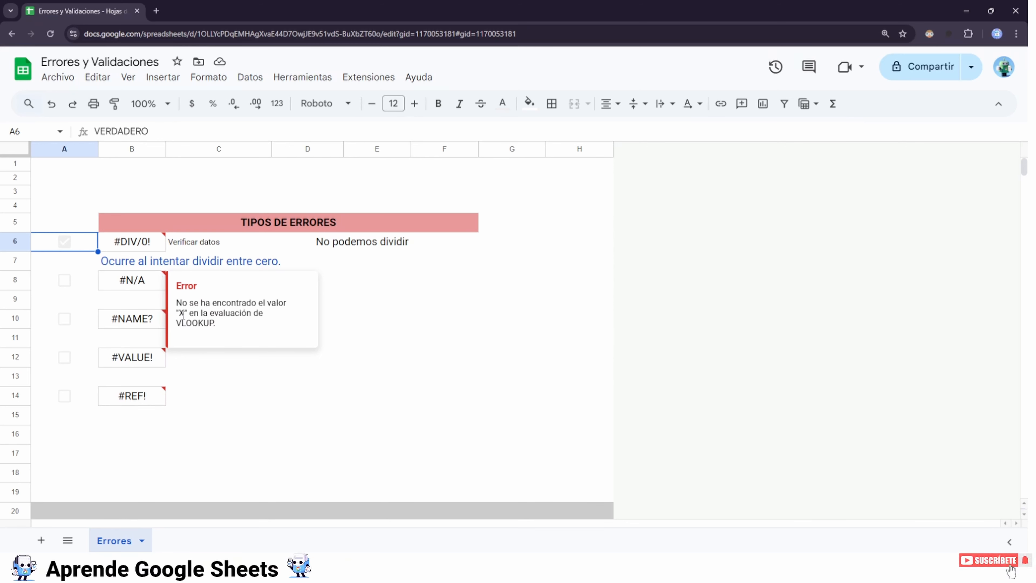
click(138, 287)
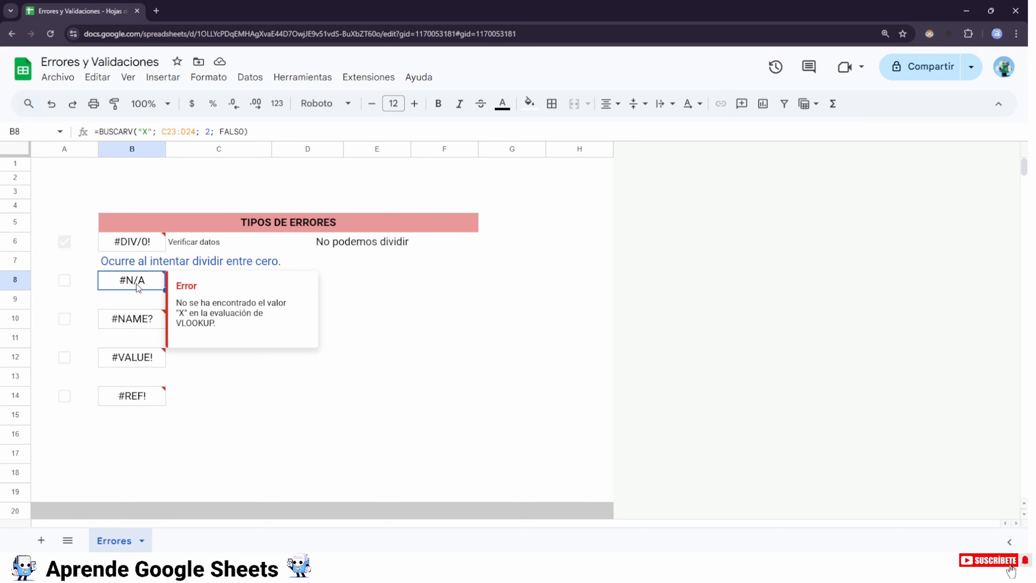
drag(99, 131, 266, 136)
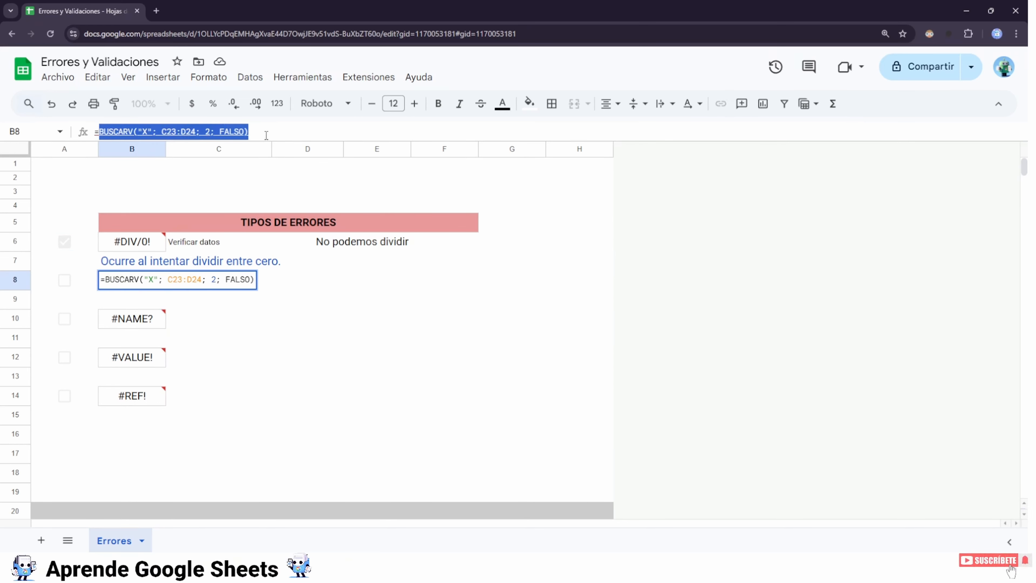
click(208, 133)
double_click(143, 131)
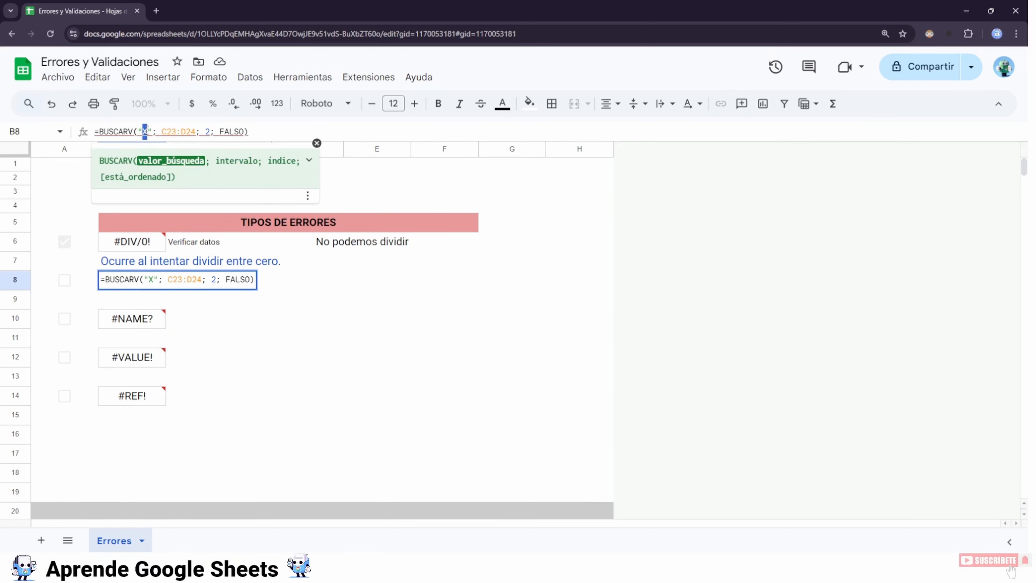
drag(161, 131, 197, 132)
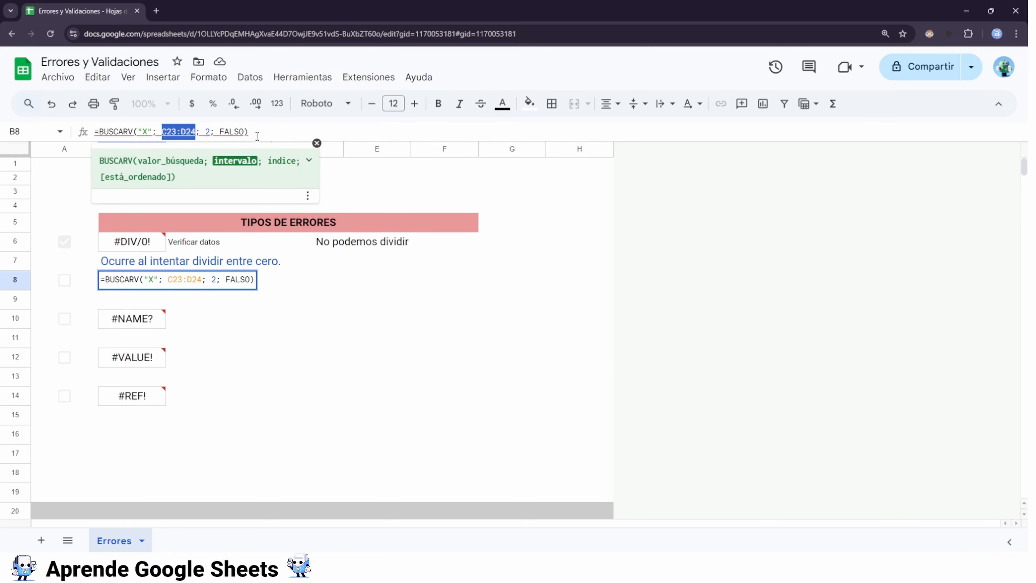
click(317, 144)
key(Escape)
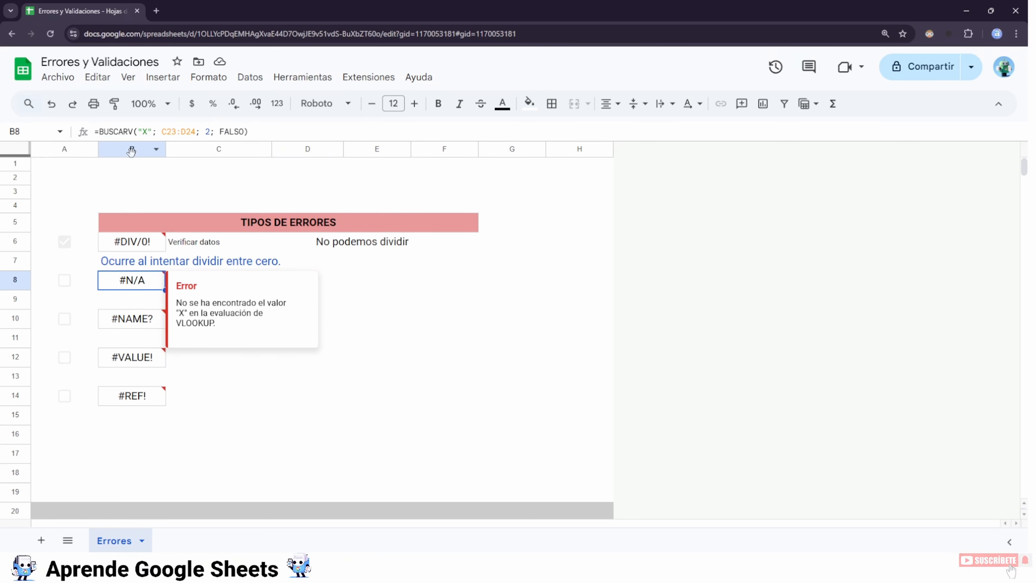
Enter X in C23 and check the result of the BUSCARV formula in B8.
scroll(192, 201, down, 4)
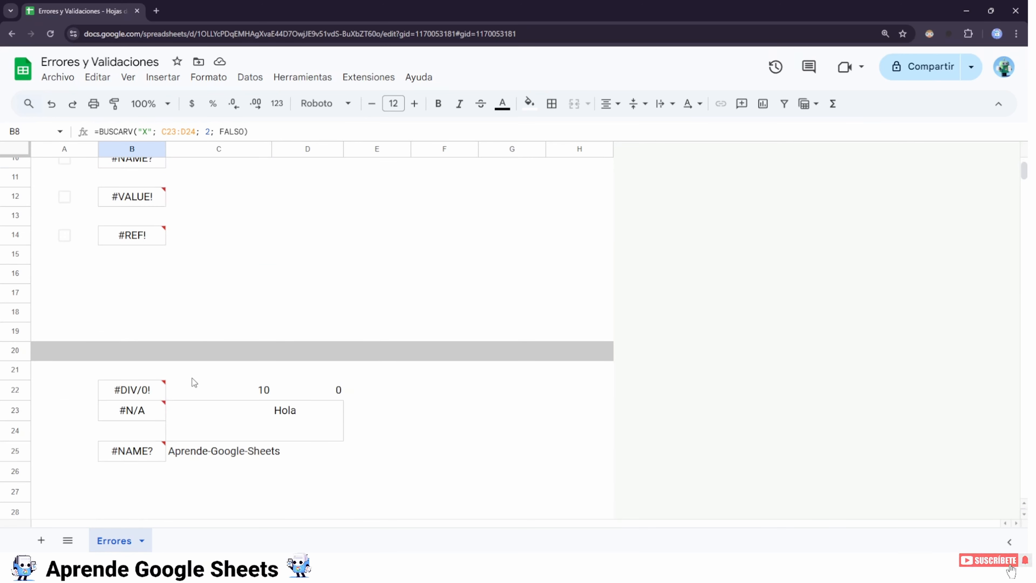
click(194, 412)
text(X)
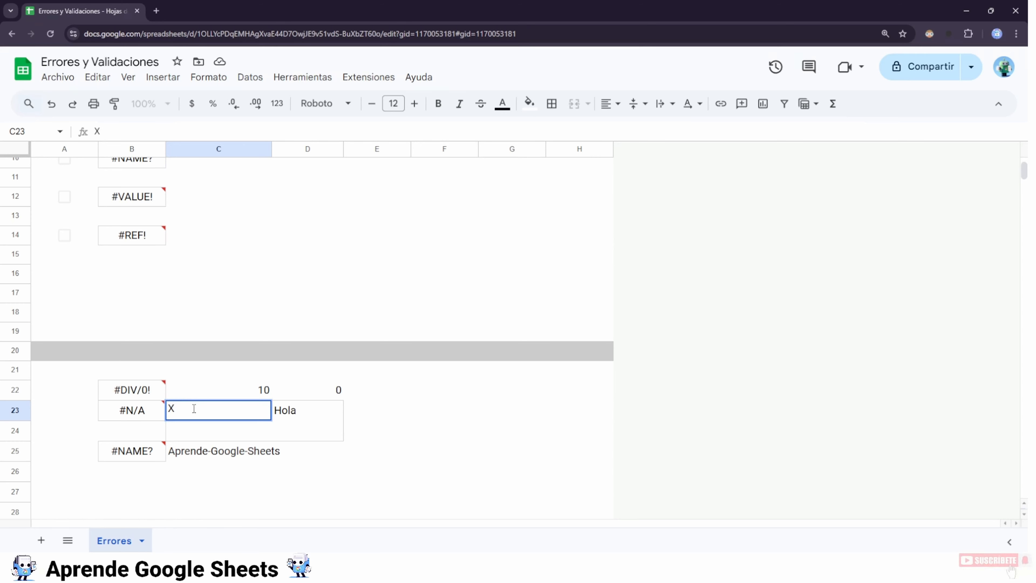
key(Return)
scroll(195, 410, up, 3)
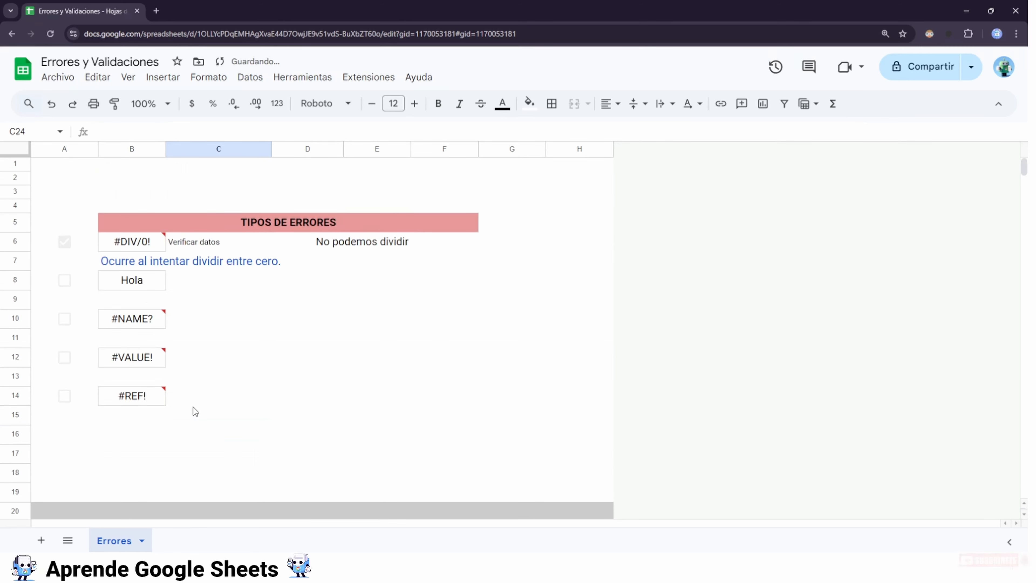
click(143, 280)
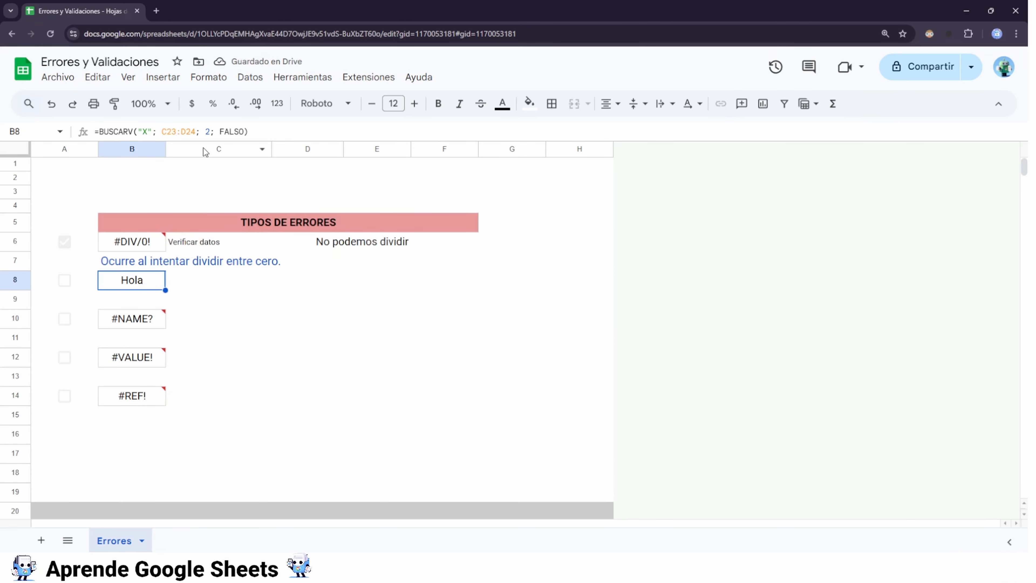
Clear D23 and check how the BUSCARV formula in B8 responds.
scroll(224, 363, down, 5)
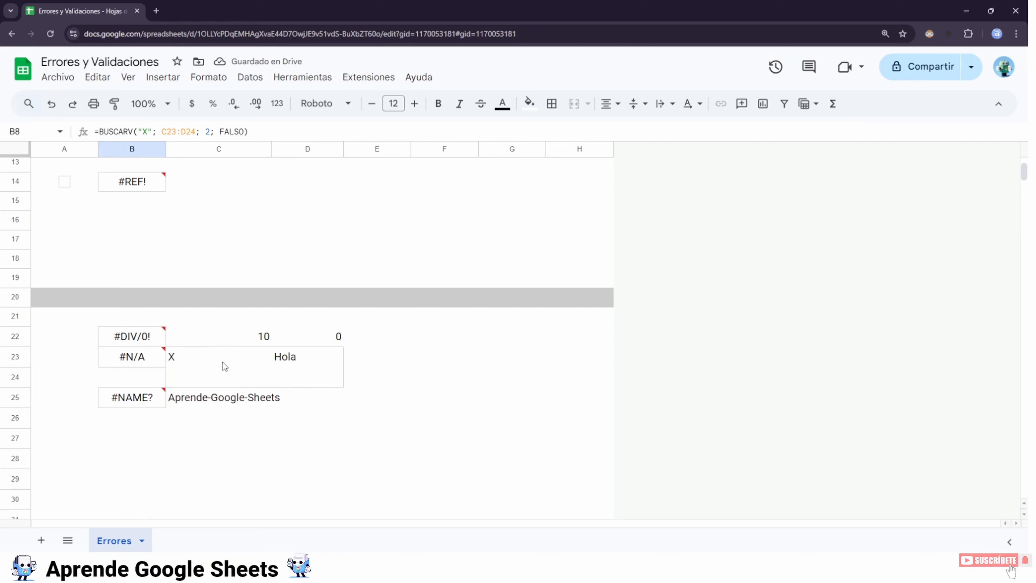
click(282, 358)
key(Delete)
scroll(280, 359, up, 5)
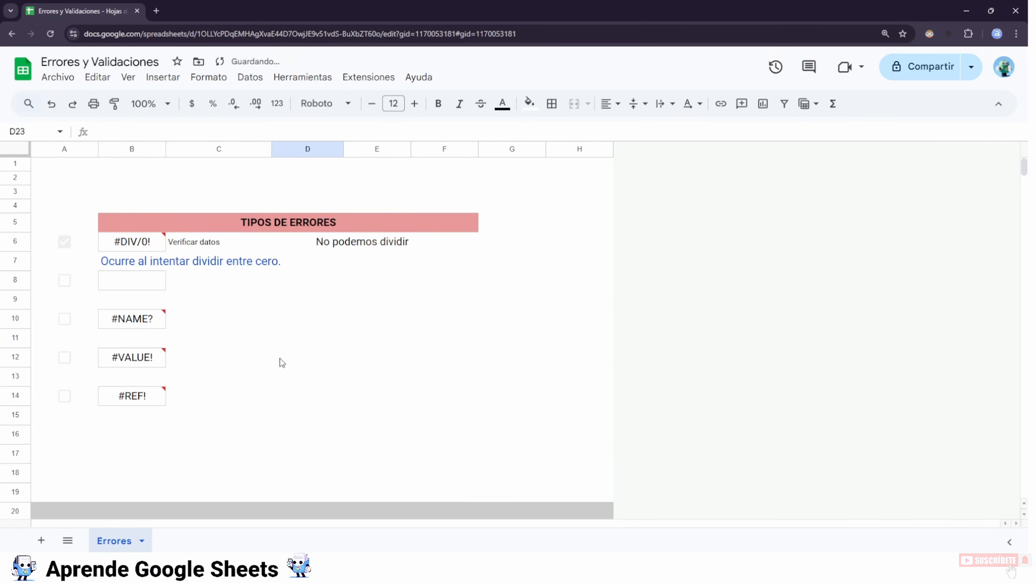
click(139, 288)
scroll(254, 239, down, 6)
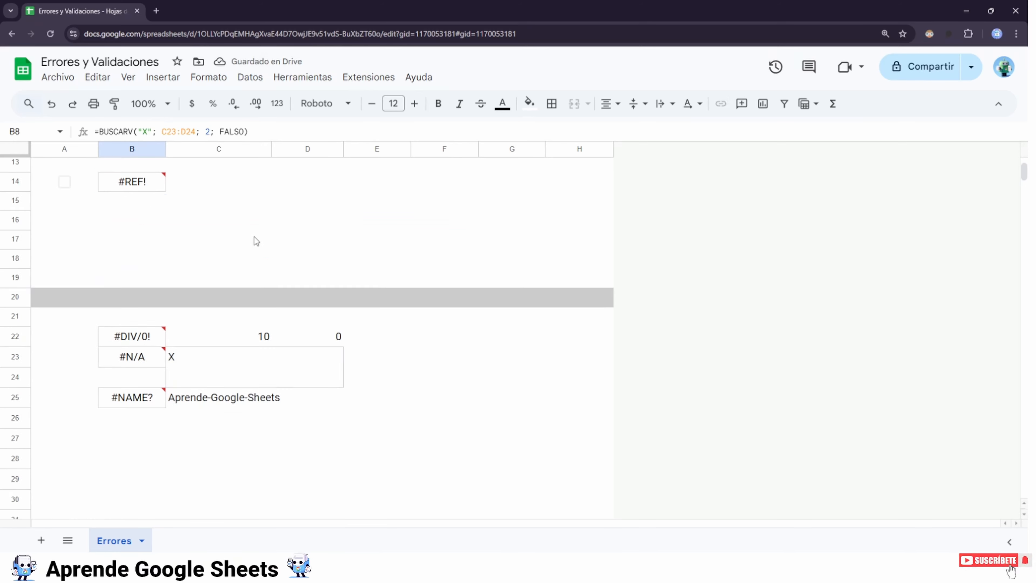
Undo the clearing of D23 and delete the X from C23.
key(ctrl+z)
scroll(275, 271, up, 3)
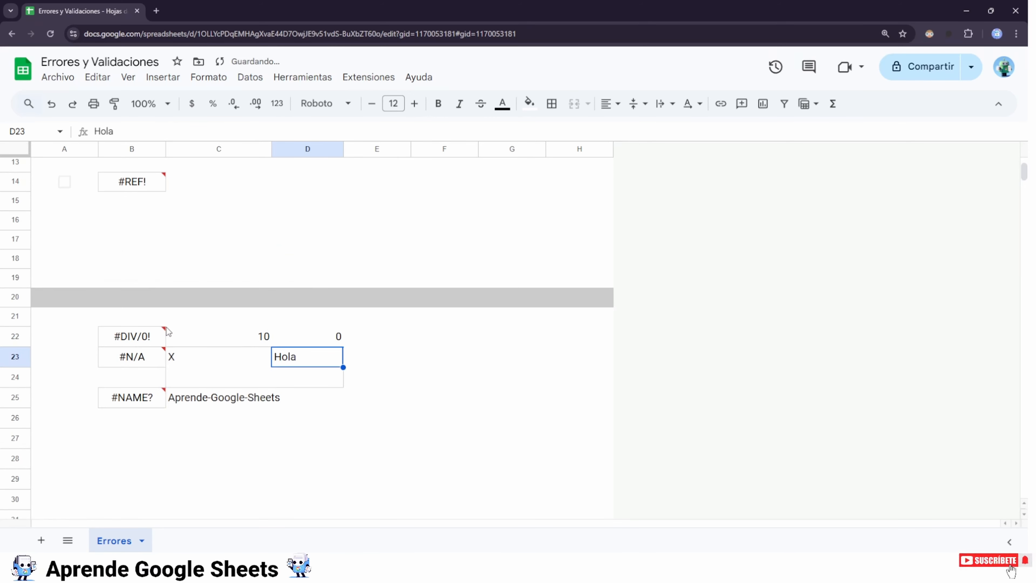
click(178, 361)
key(Delete)
scroll(178, 361, up, 4)
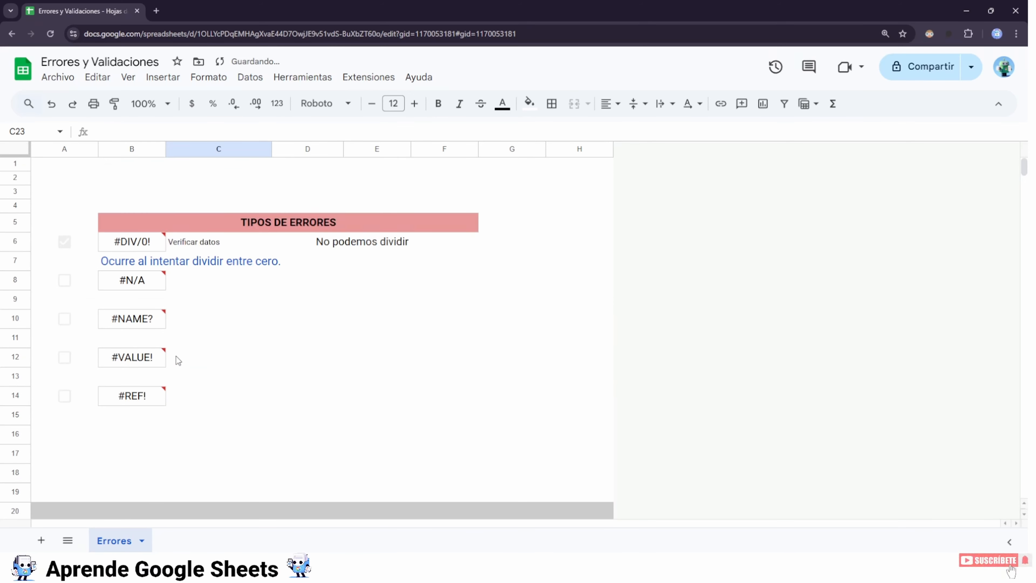
Wrap the BUSCARV formula in B8 inside a SI.ERROR function as the value to evaluate.
click(140, 287)
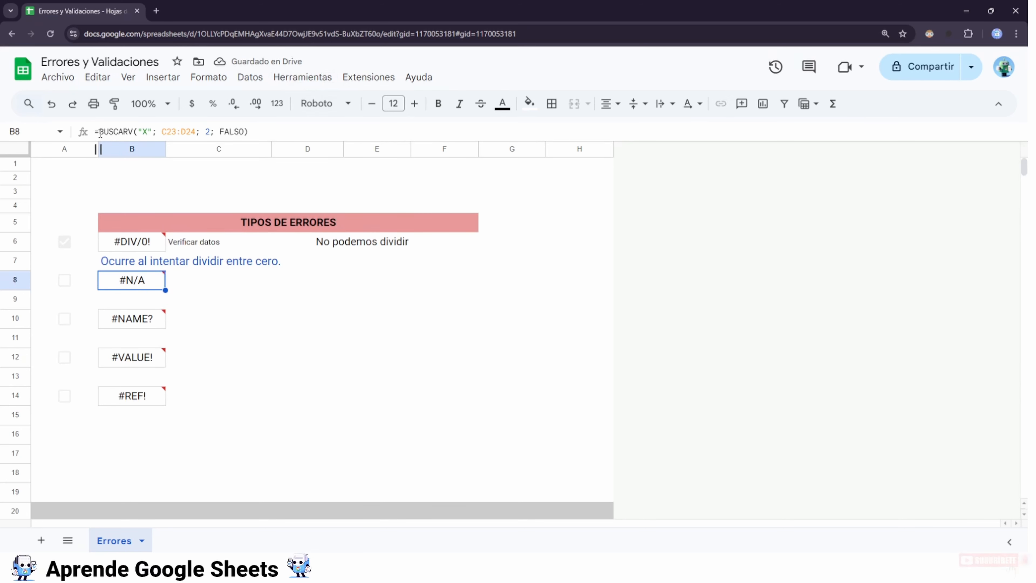
drag(98, 136, 251, 132)
key(ctrl+c)
key(BackSpace)
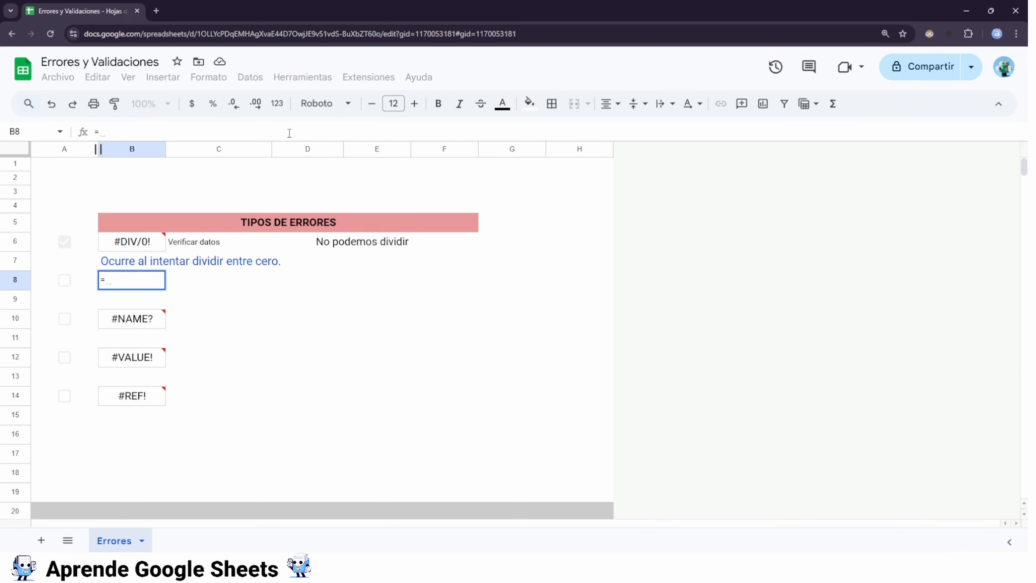
text(si)
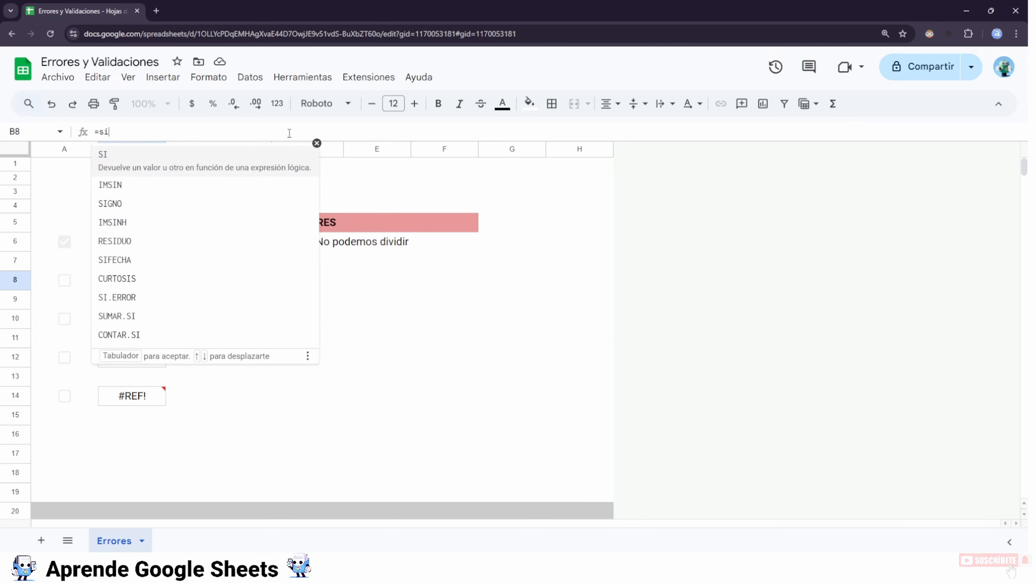
text(.e)
key(Tab)
key(ctrl+v)
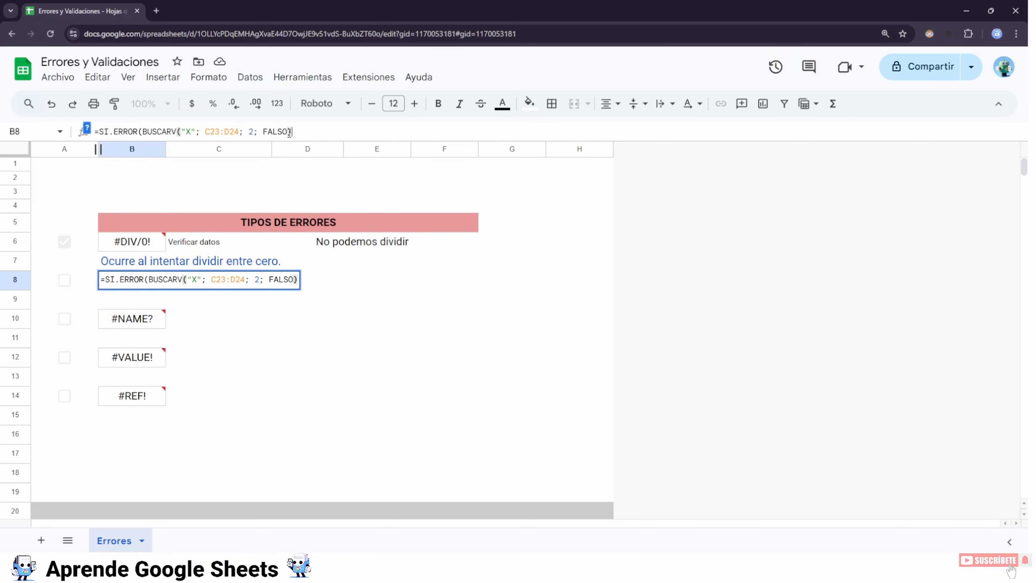
Complete the SI.ERROR formula in B8 with "NO hay resultados" as the value returned on error.
text(;")
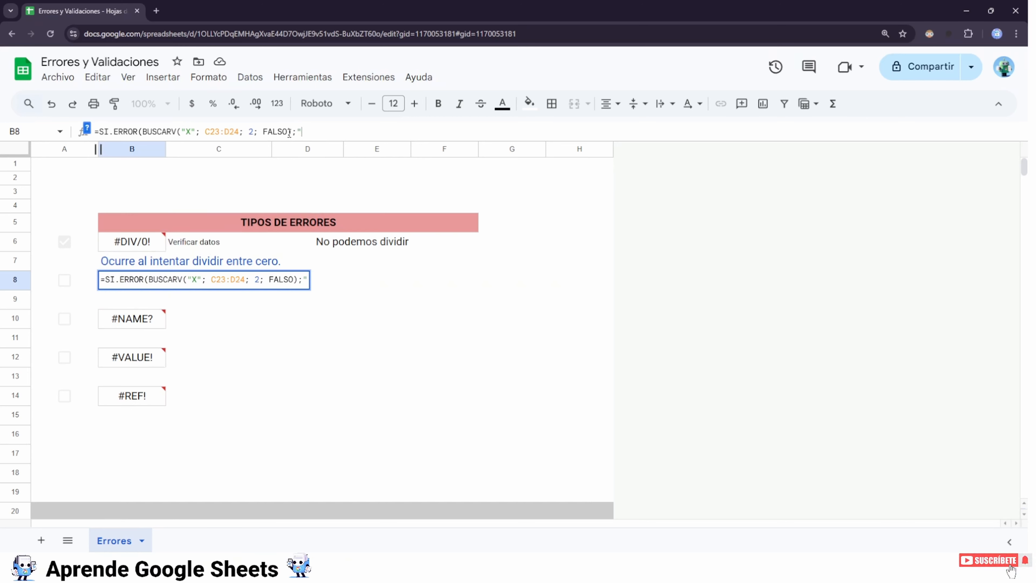
text(NO )
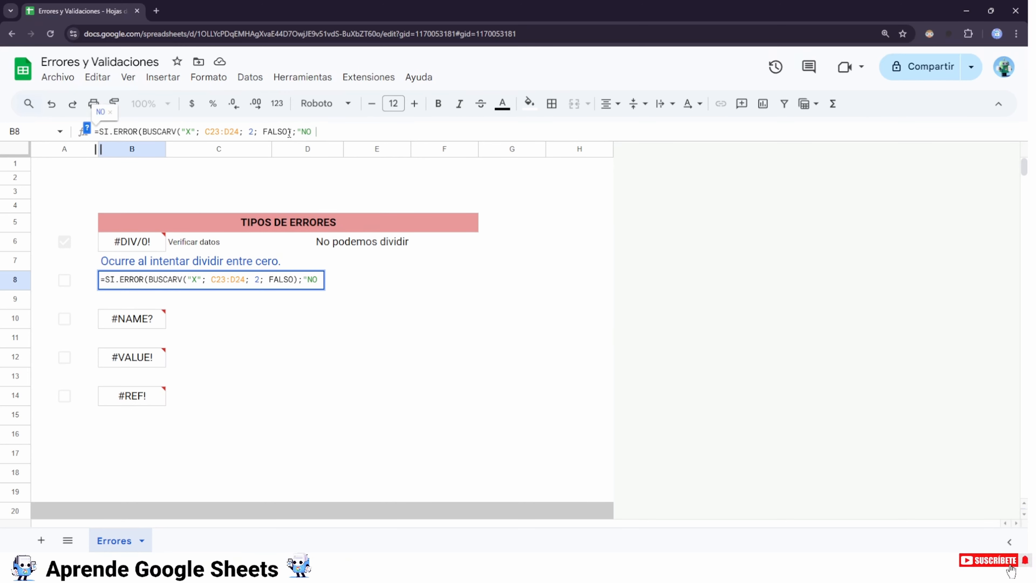
text(hay resulktad)
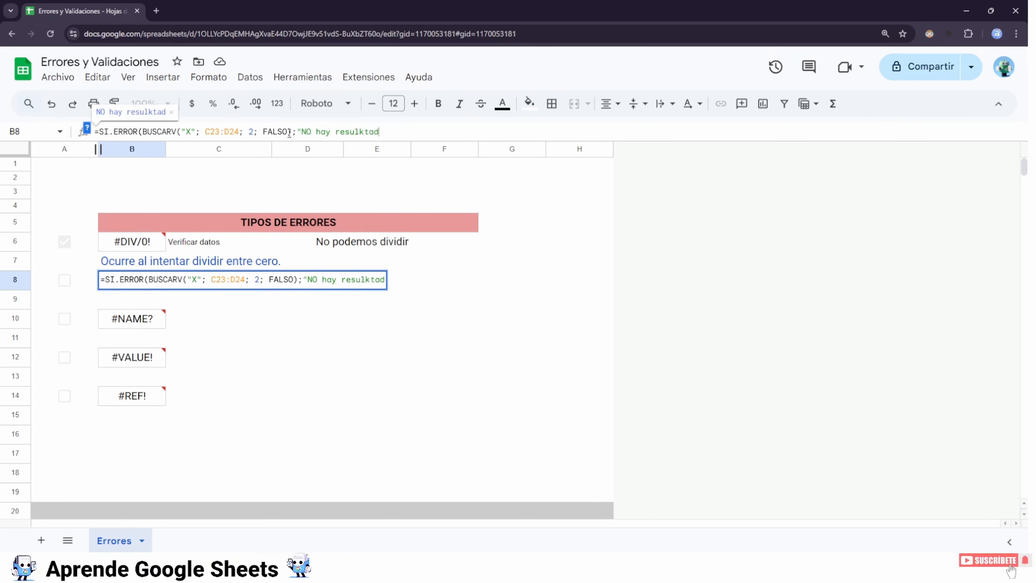
key(BackSpace)
key(BackSpace)
key(BackSpace)
key(BackSpace)
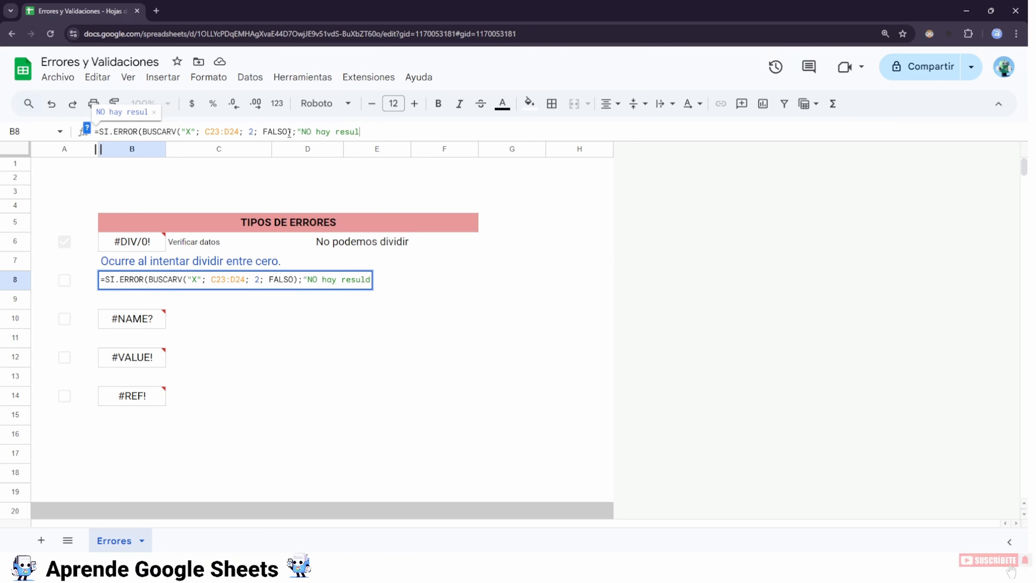
text(tados)
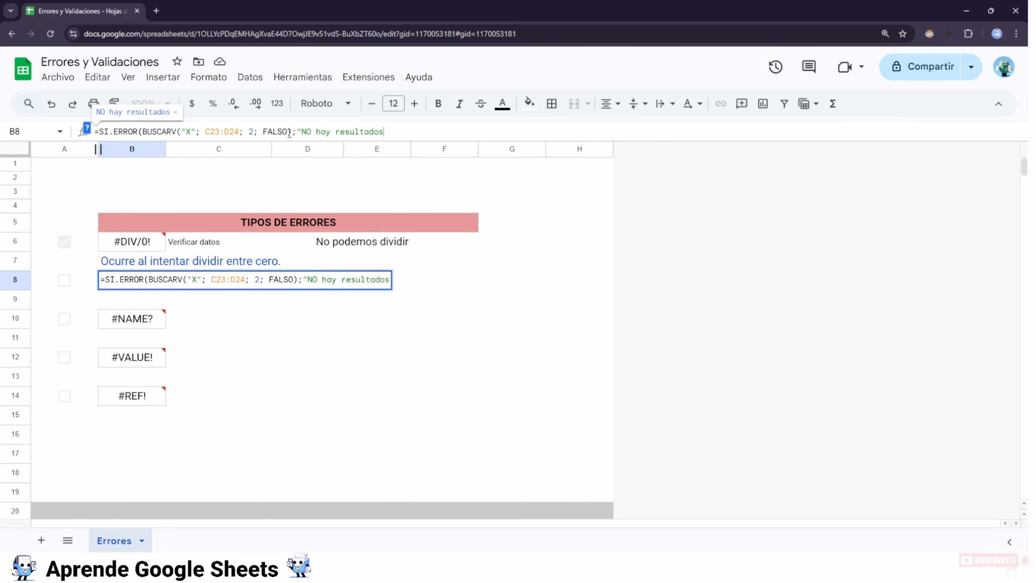
text(:)
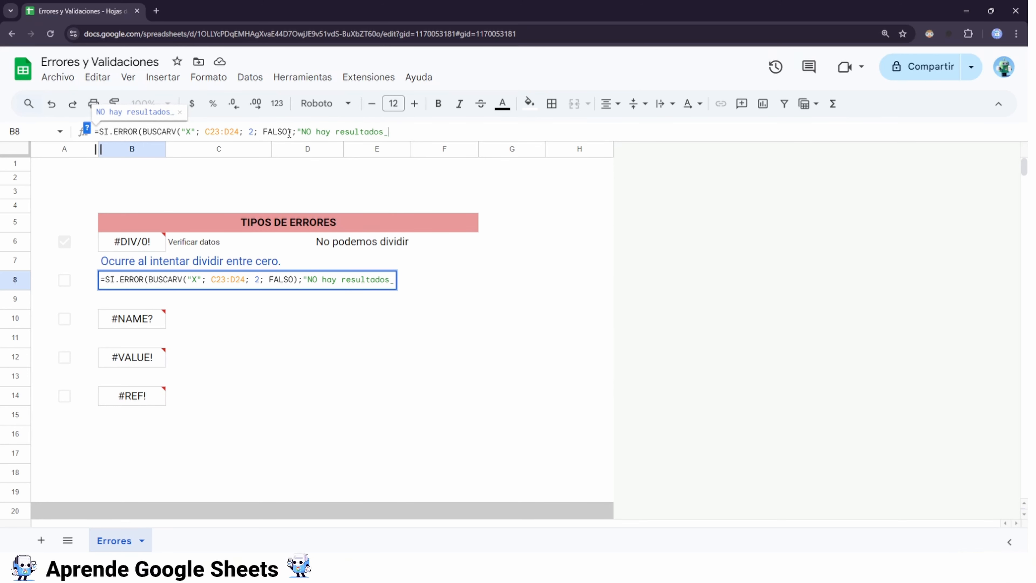
key(Return)
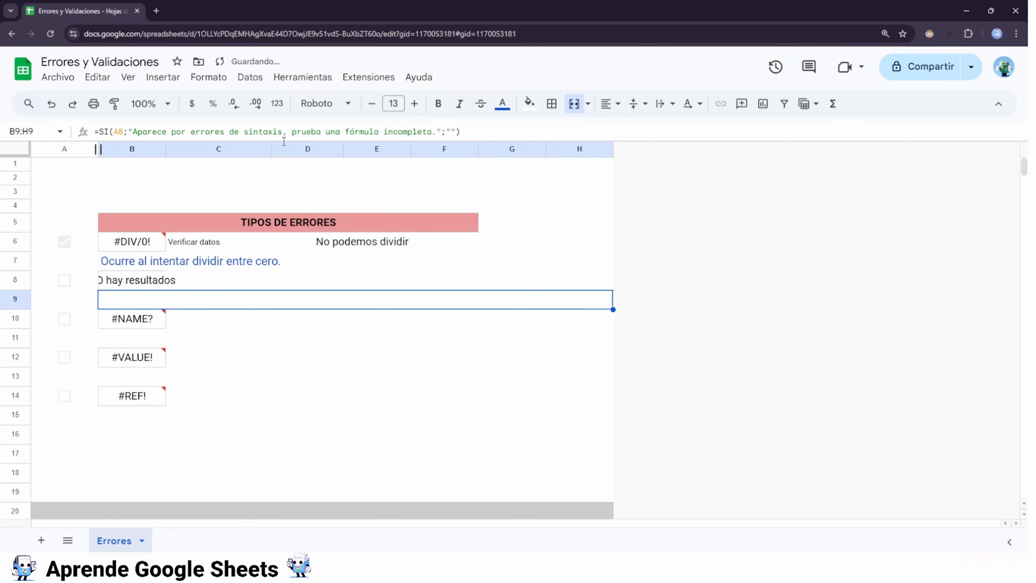
Merge cells B8:E8 and tick the checkbox in A8 to show the explanation for this error.
drag(150, 282, 384, 275)
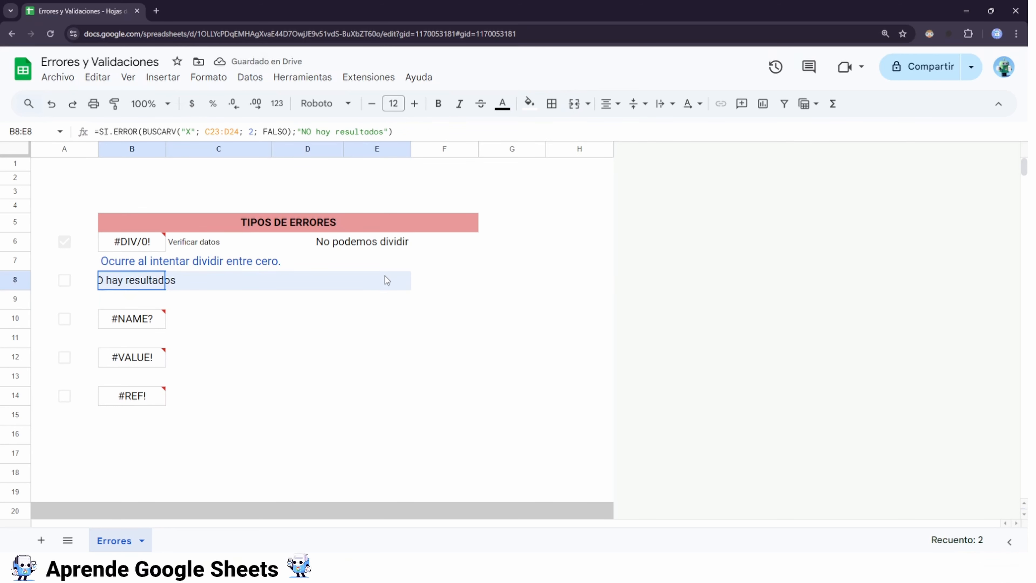
click(575, 104)
click(61, 286)
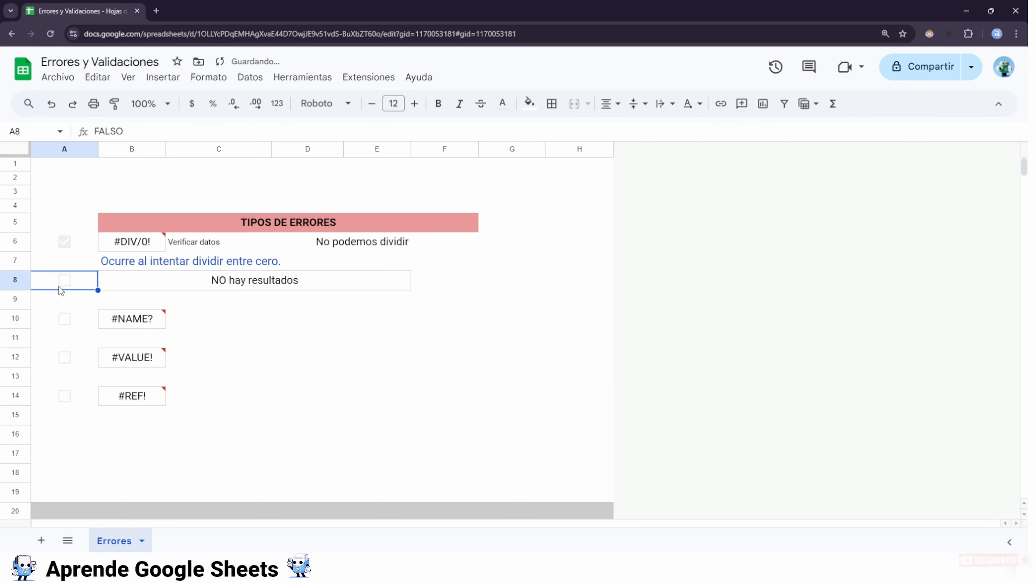
click(64, 280)
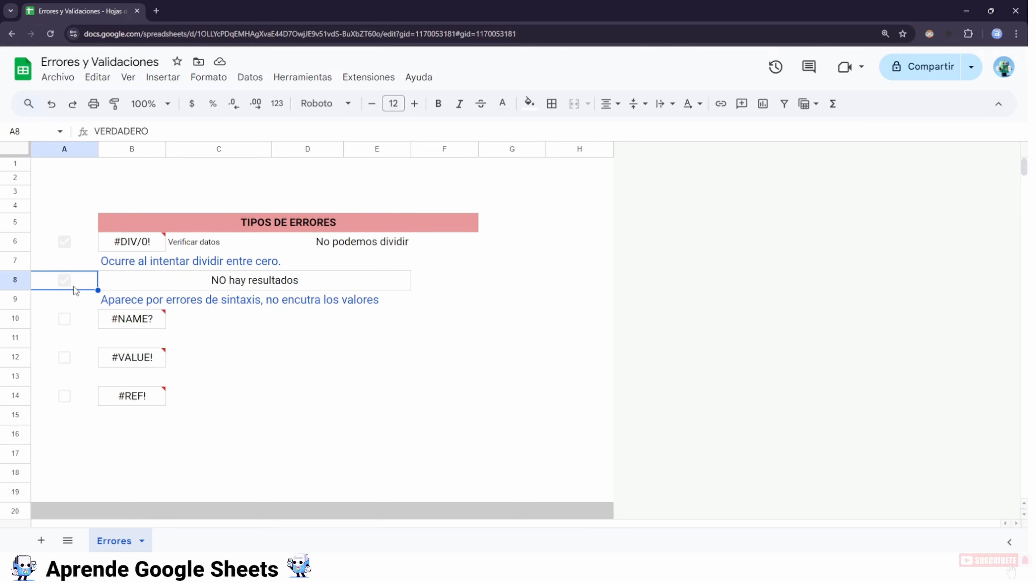
Correct the misspelled "encutra" to "encuentra" in the explanation formula in B9.
click(109, 301)
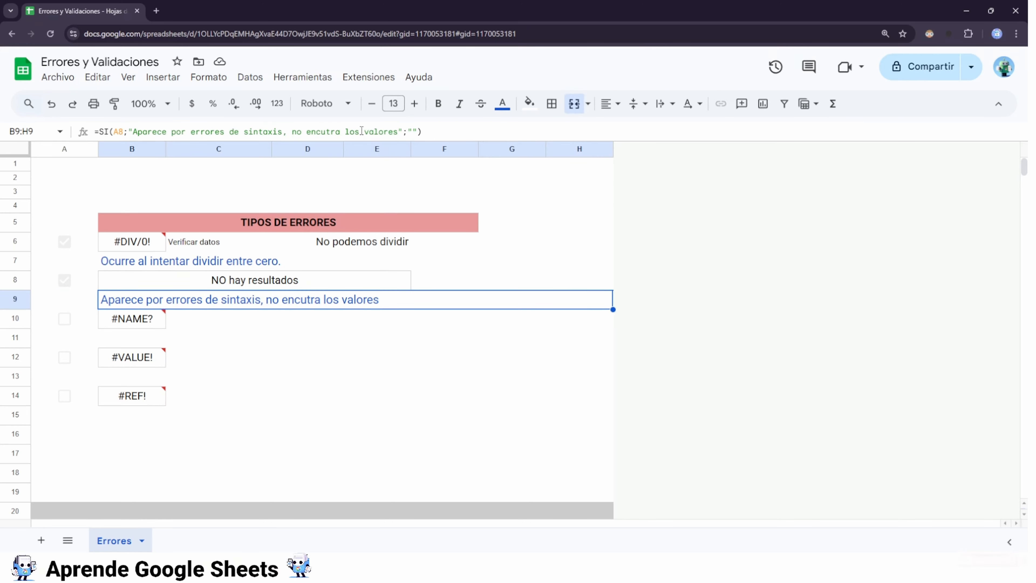
click(332, 136)
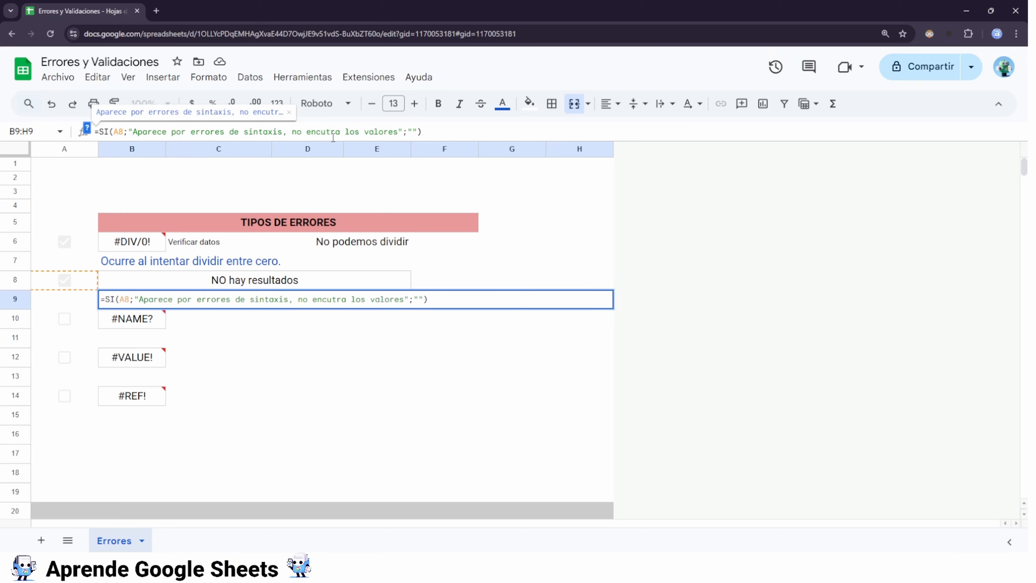
text(en)
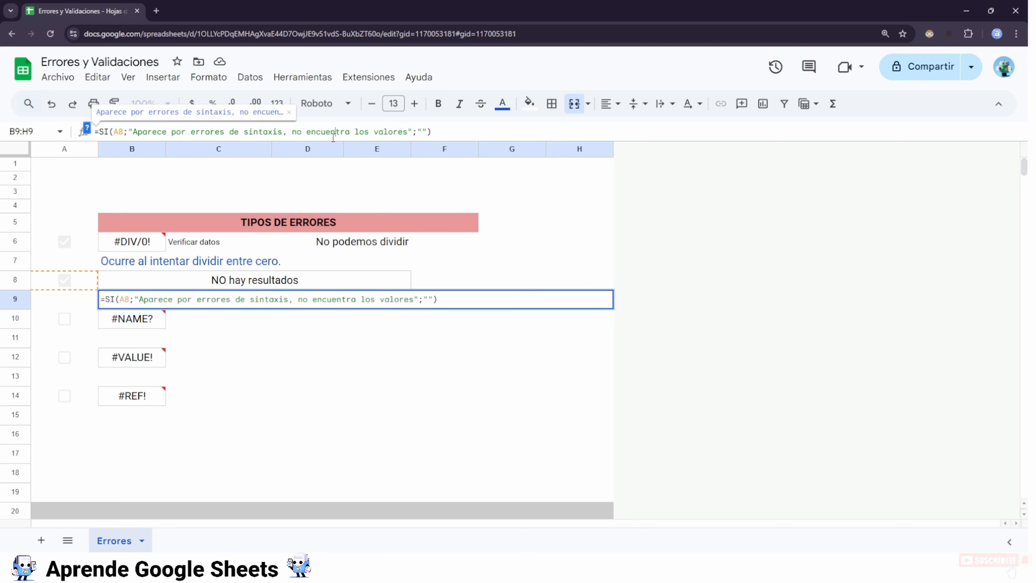
key(Return)
click(255, 257)
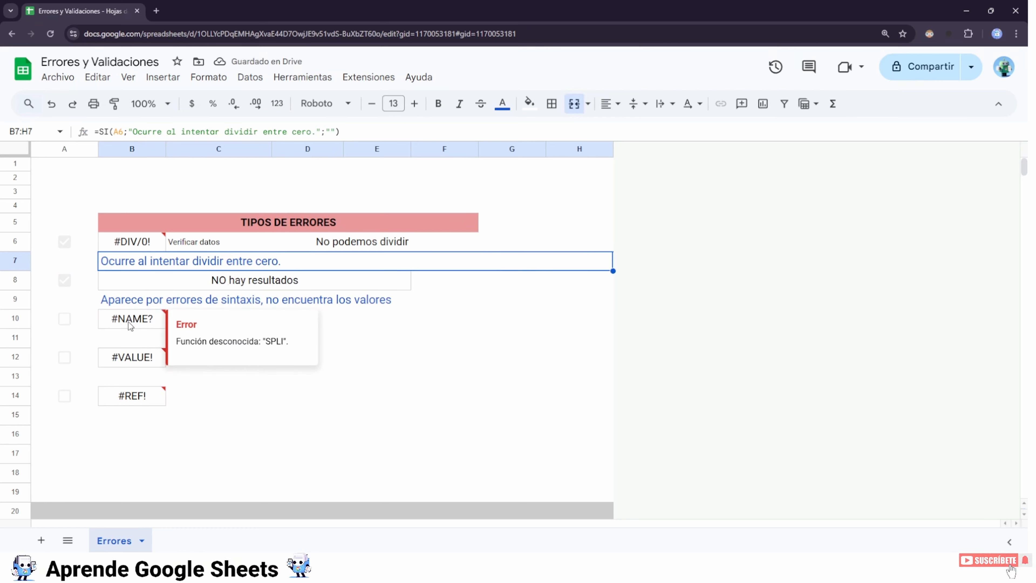
Tick the checkbox in A10 to show the #NAME? explanation and read the error note on B10.
click(66, 318)
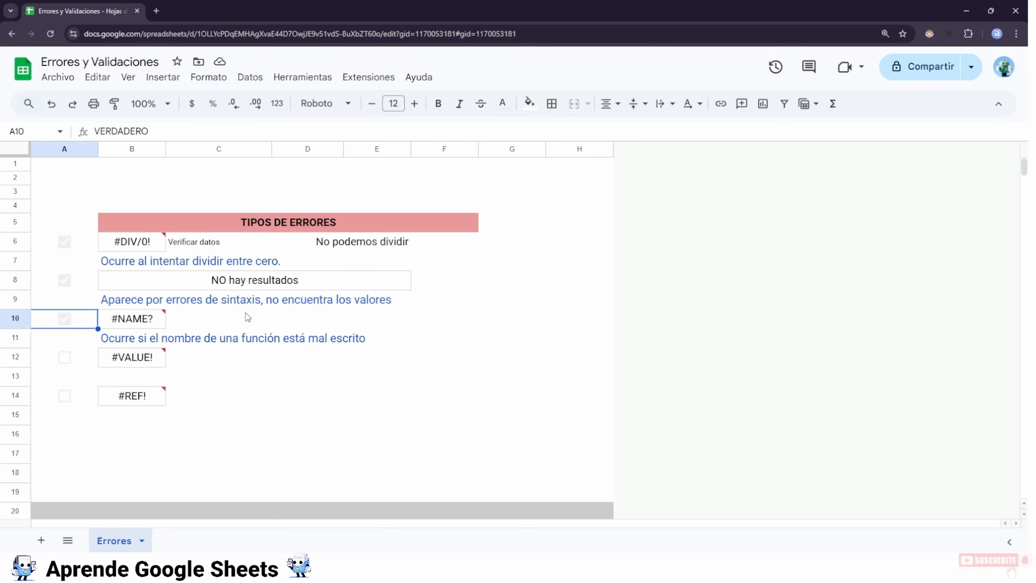
mouse_move(145, 317)
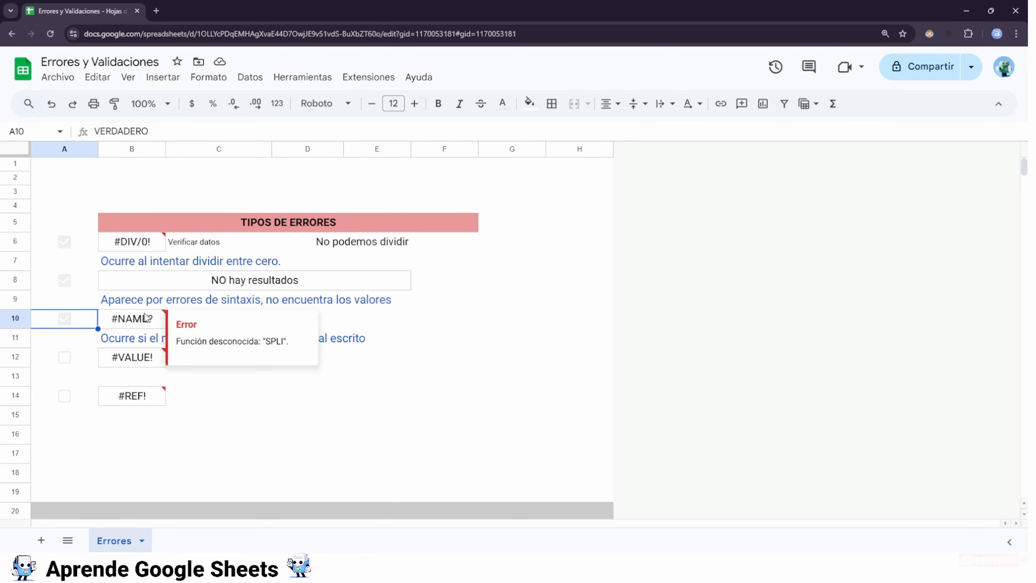
Correct the function name in the B10 formula to SPLIT and check the split text across B10:D10.
click(146, 317)
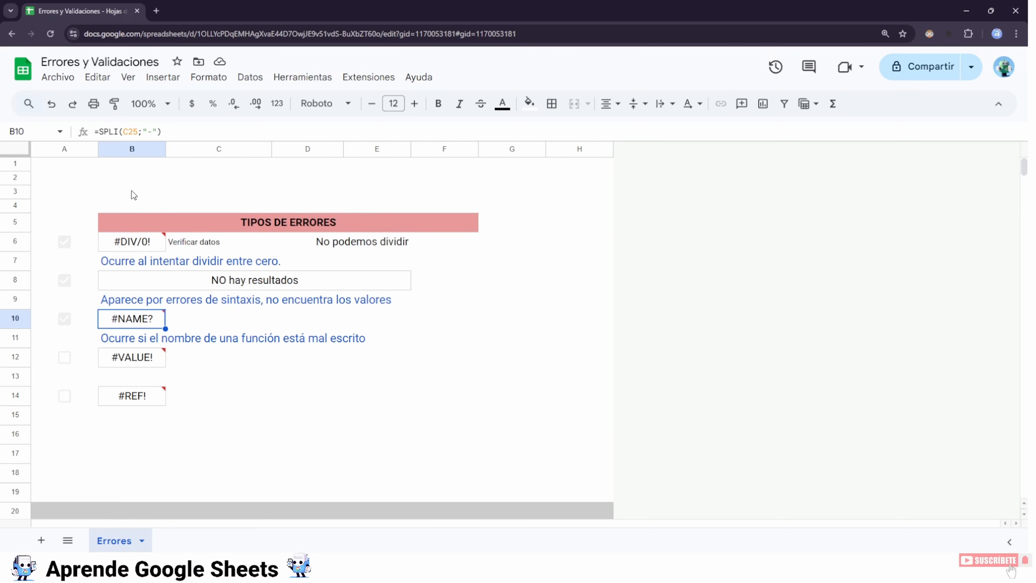
click(118, 132)
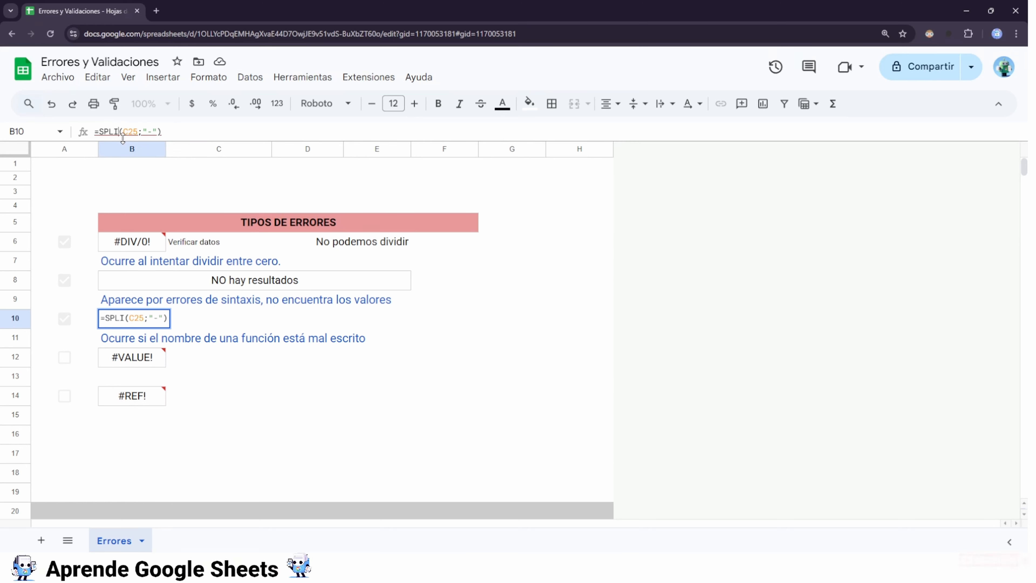
text(T)
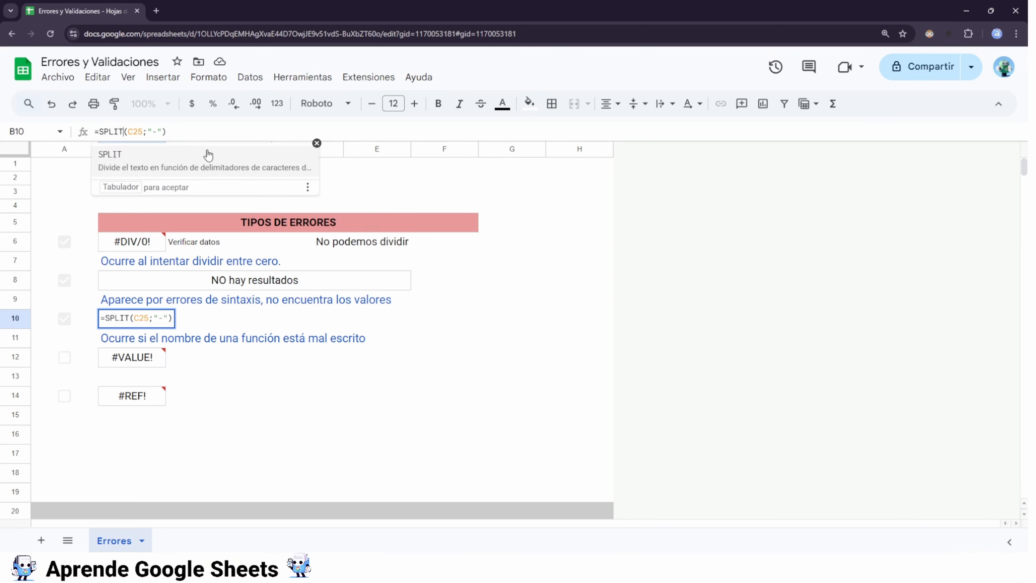
click(298, 318)
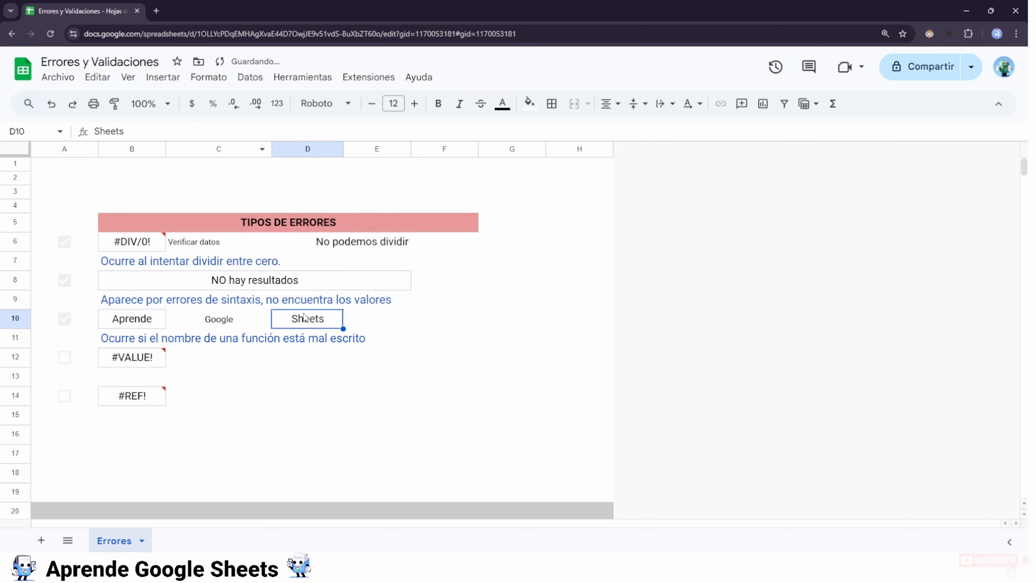
drag(152, 319, 285, 321)
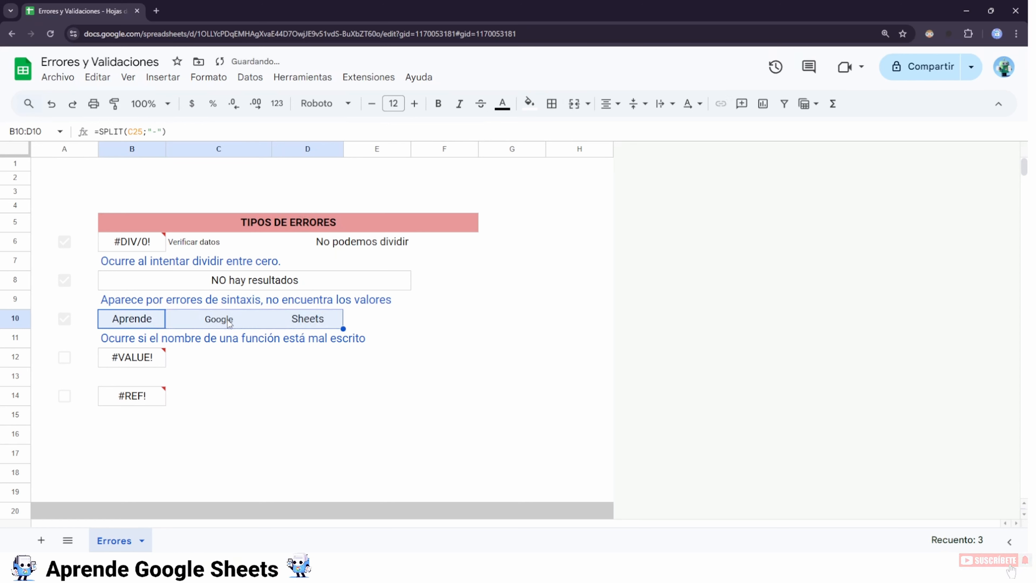
Undo the function name correction in B10 and examine the cell's error note.
key(ctrl+z)
mouse_move(132, 320)
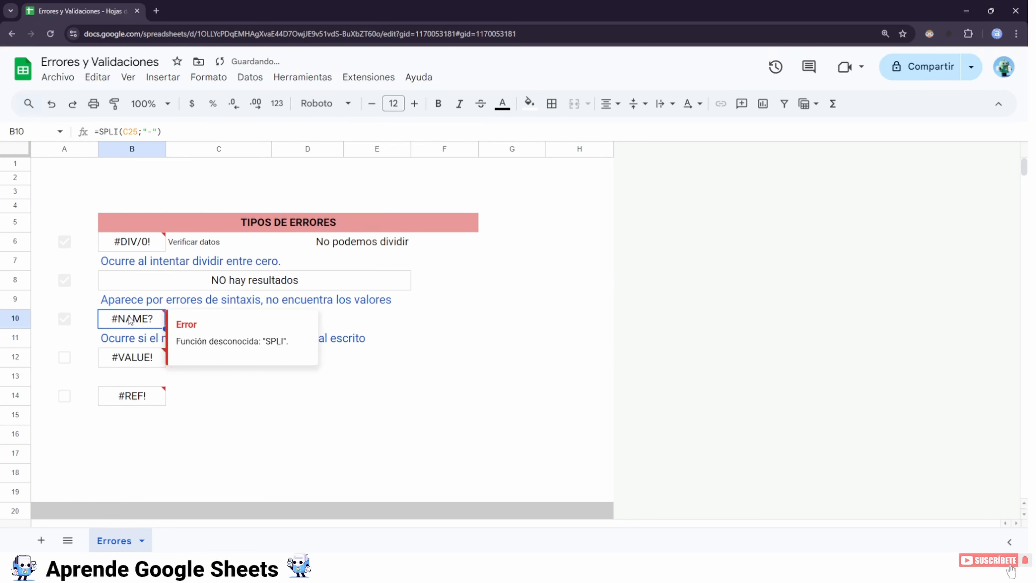
drag(176, 342, 297, 343)
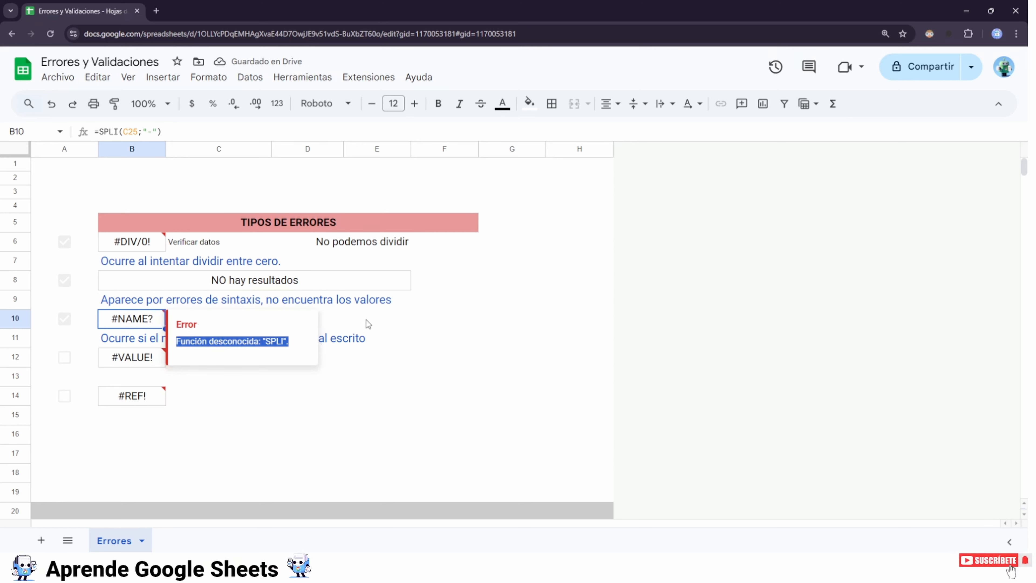
Enter the formula =SUMA(2;2) in D10.
click(329, 322)
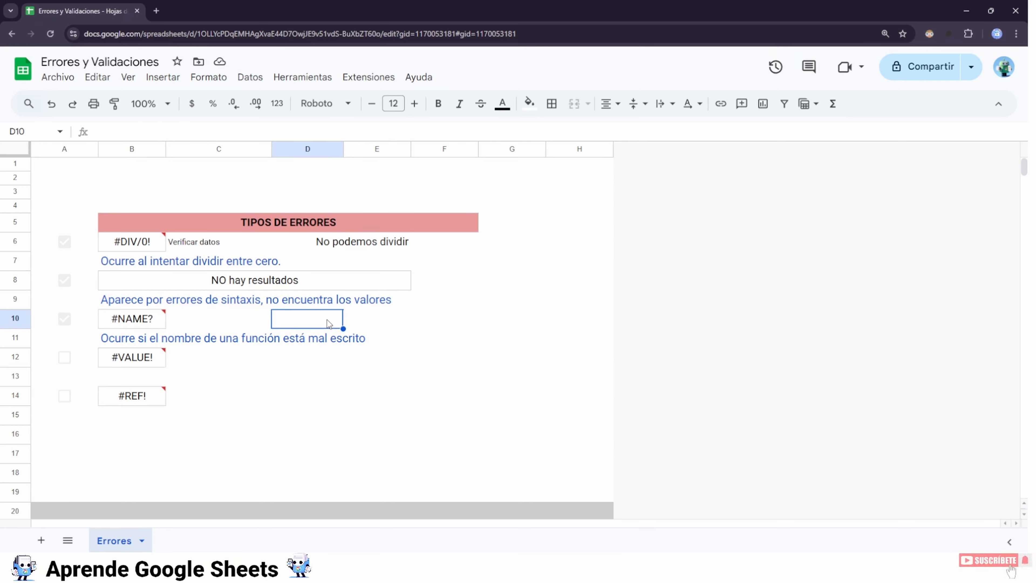
double_click(328, 322)
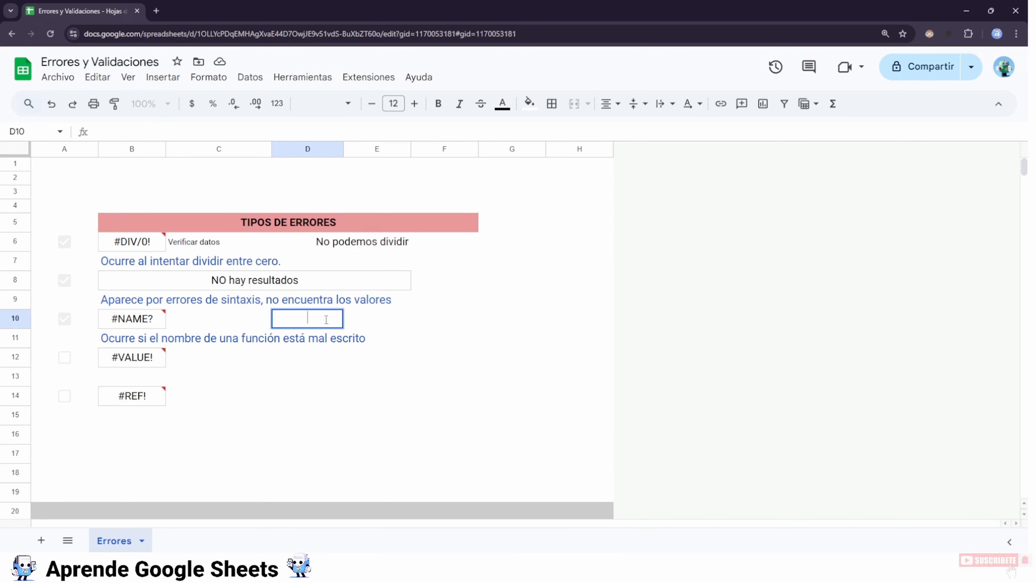
text(=s)
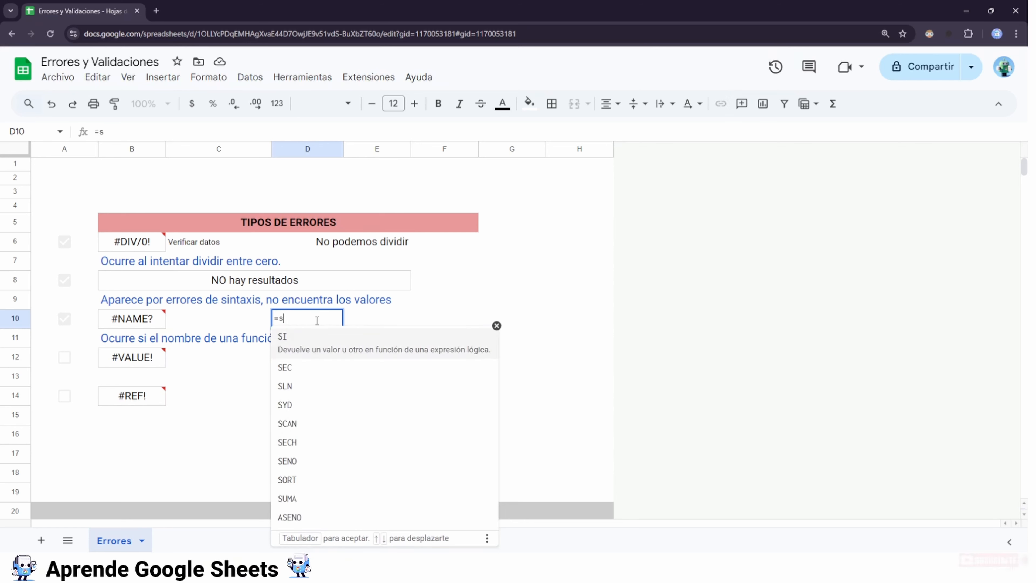
text(u)
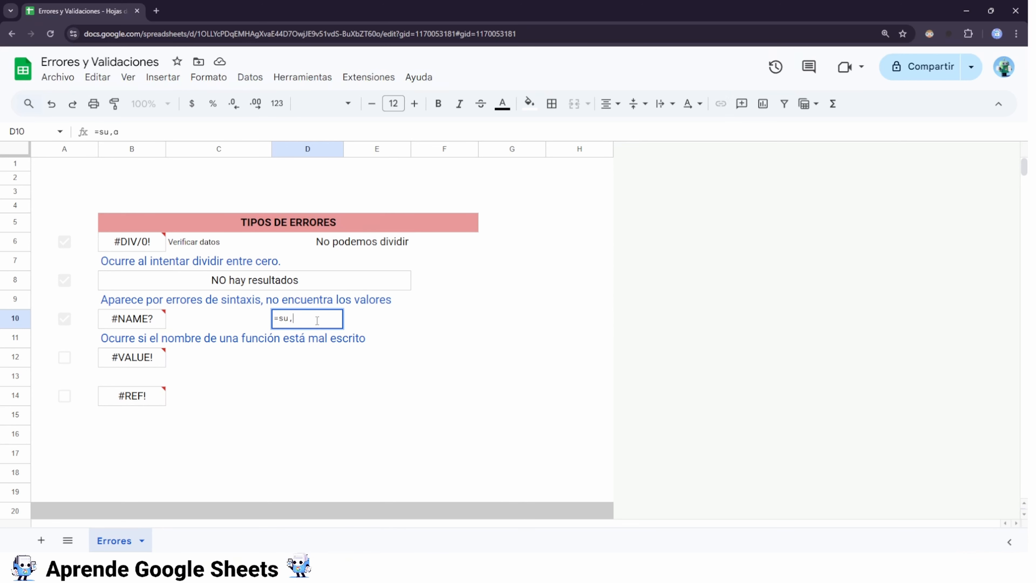
key(Tab)
text(2=)
key(BackSpace)
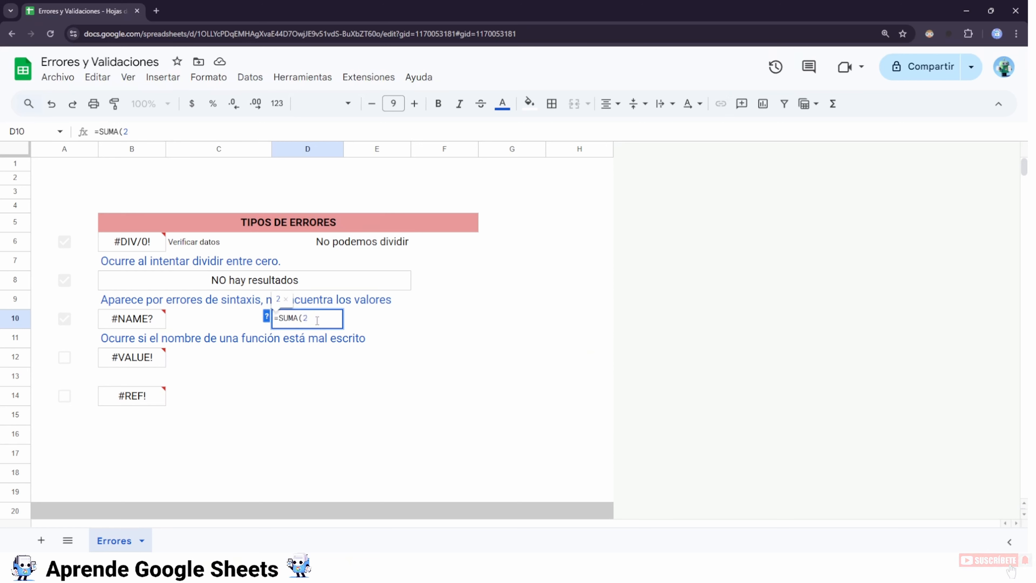
text(;2)
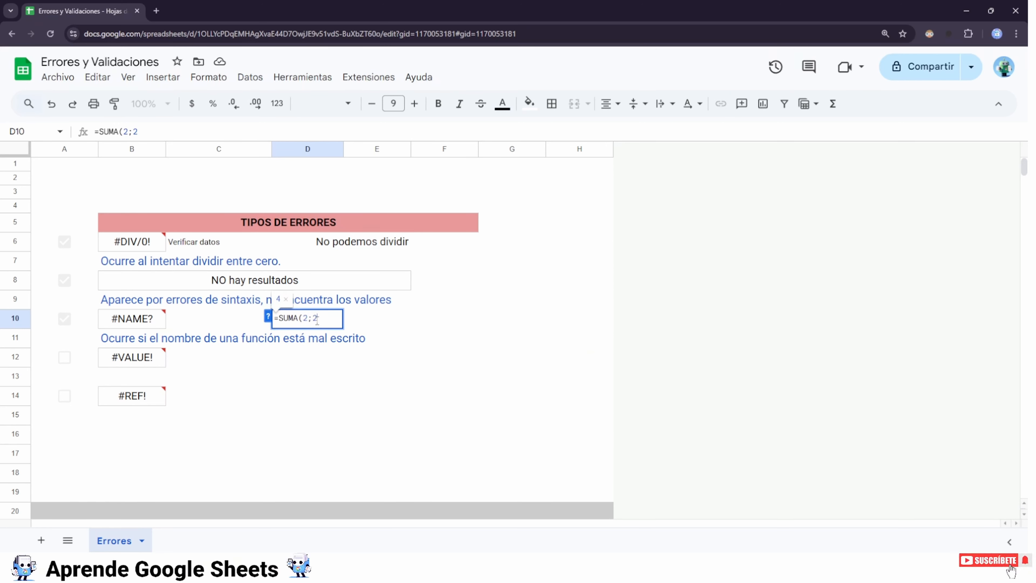
text())
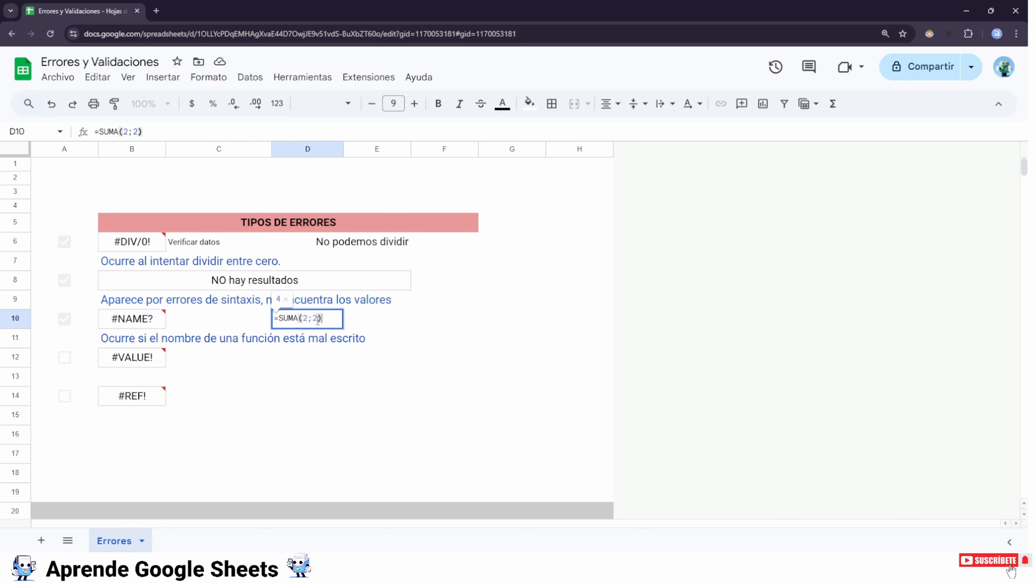
key(Return)
Misspell the function name in D10 as SUMAx, keeping the arguments 2;2, and read the resulting error note.
double_click(318, 319)
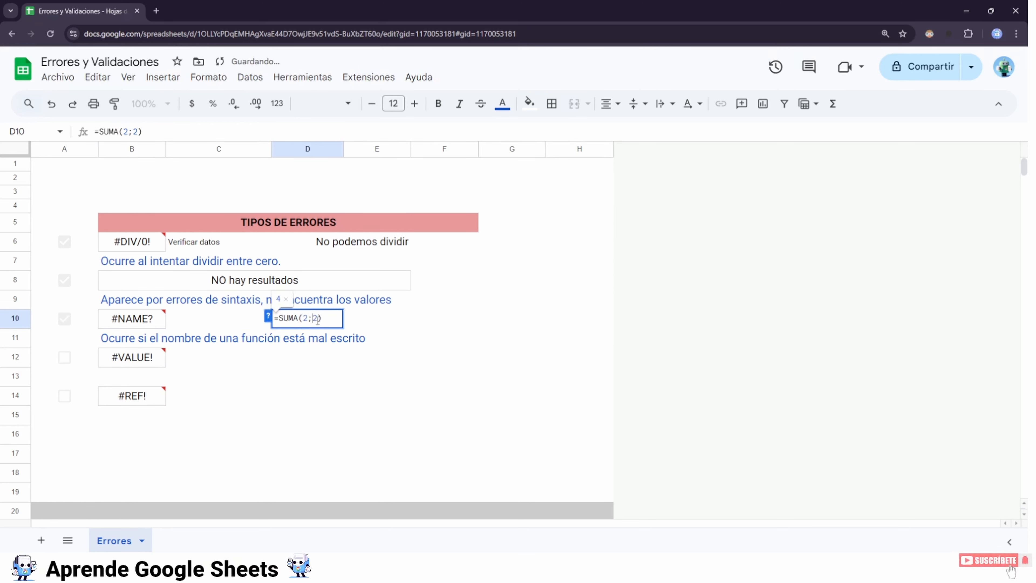
key(Left)
key(Left)
key(Left)
text(x)
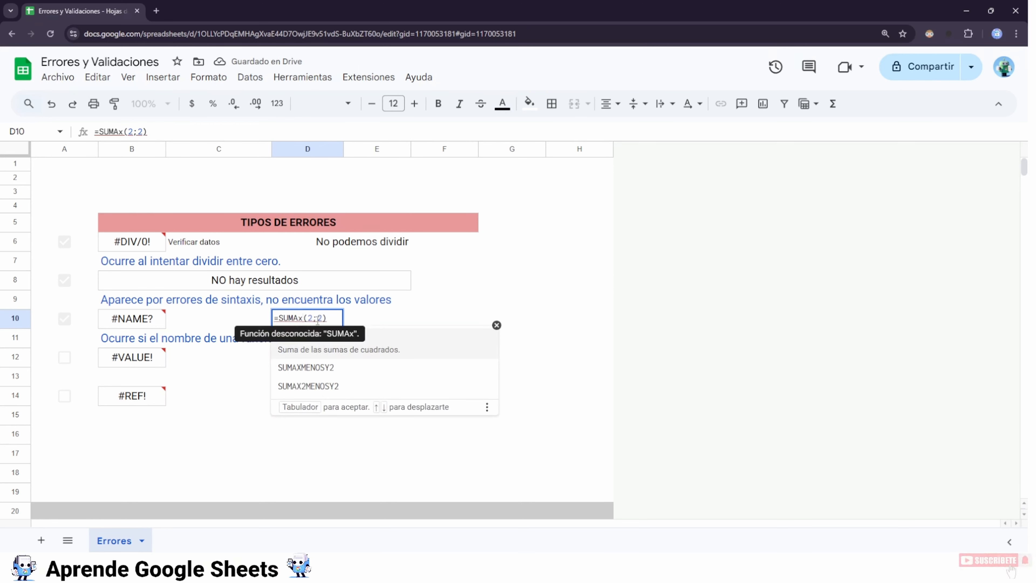
key(Tab)
key(ctrl+z)
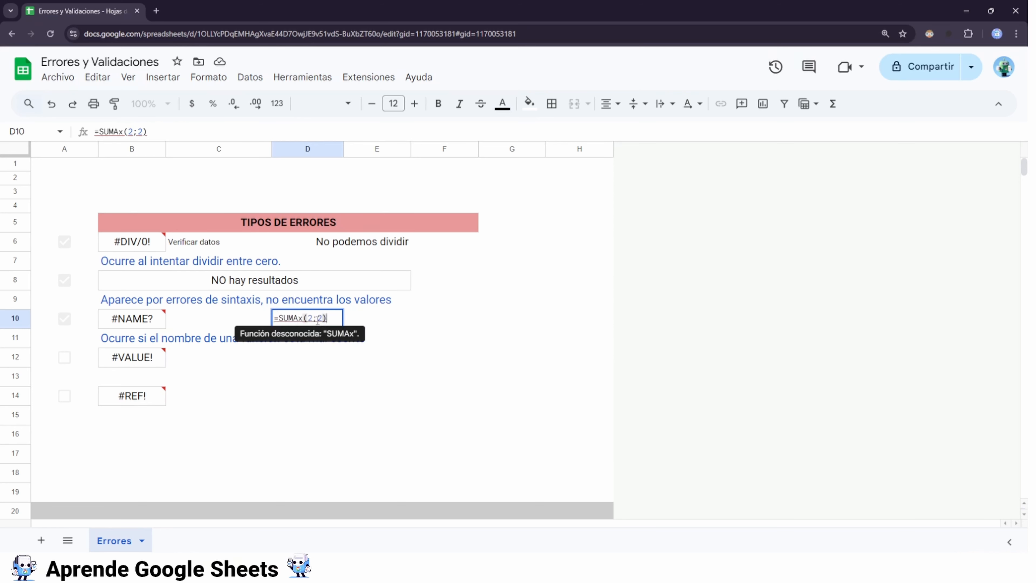
key(Return)
mouse_move(312, 323)
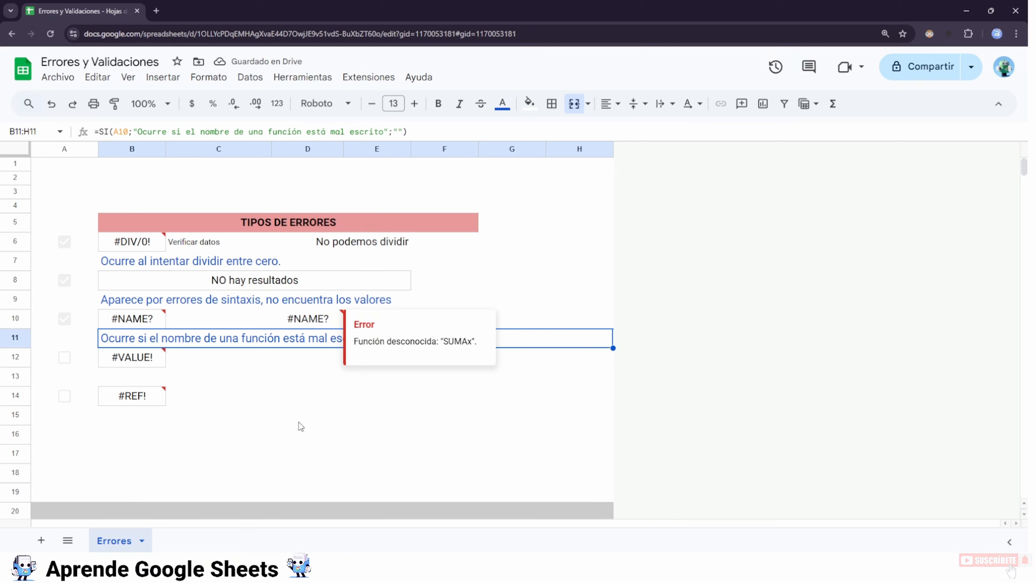
Read the error note on the #VALUE! cell in B12.
key(Down)
key(Right)
key(Right)
mouse_move(152, 359)
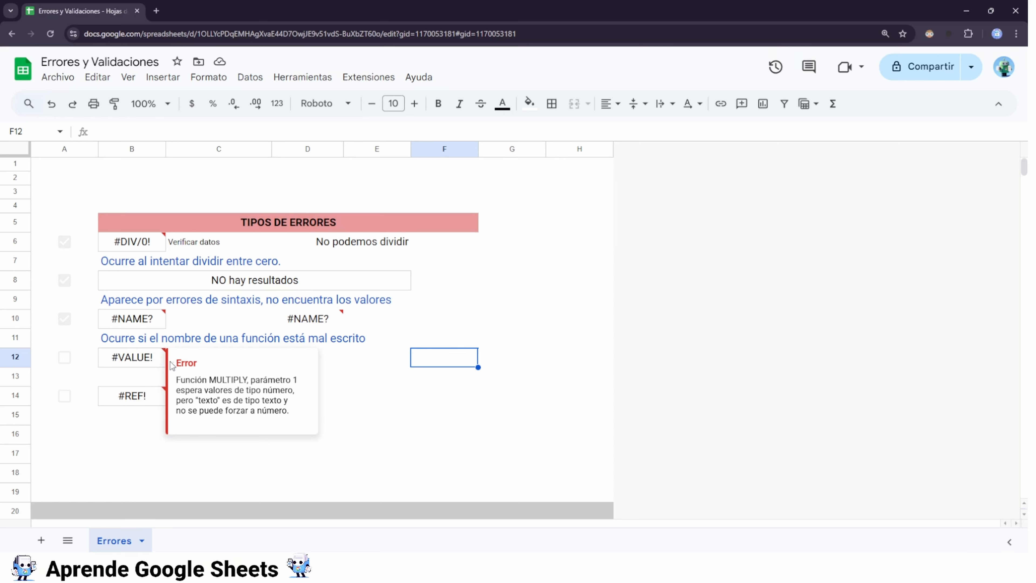
Examine the formula in B12, checking the text operand "texto" and the number 5 it is multiplied by.
click(155, 365)
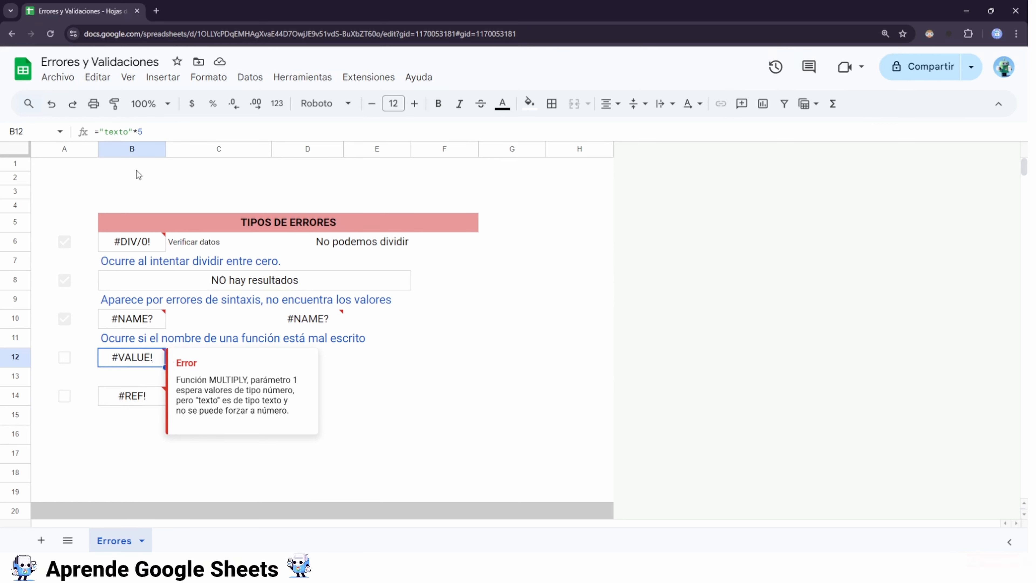
drag(105, 135, 126, 135)
click(142, 132)
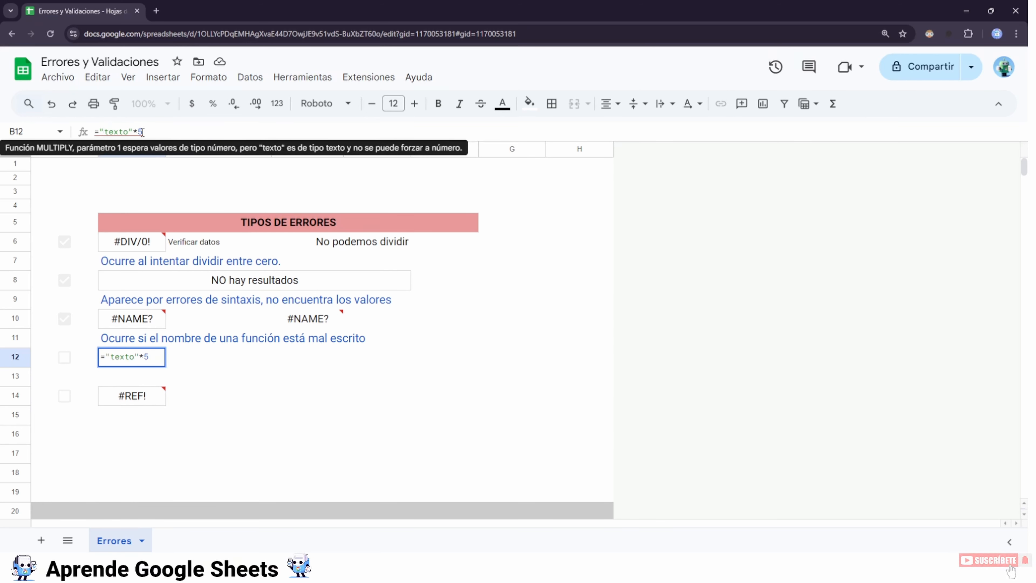
double_click(139, 132)
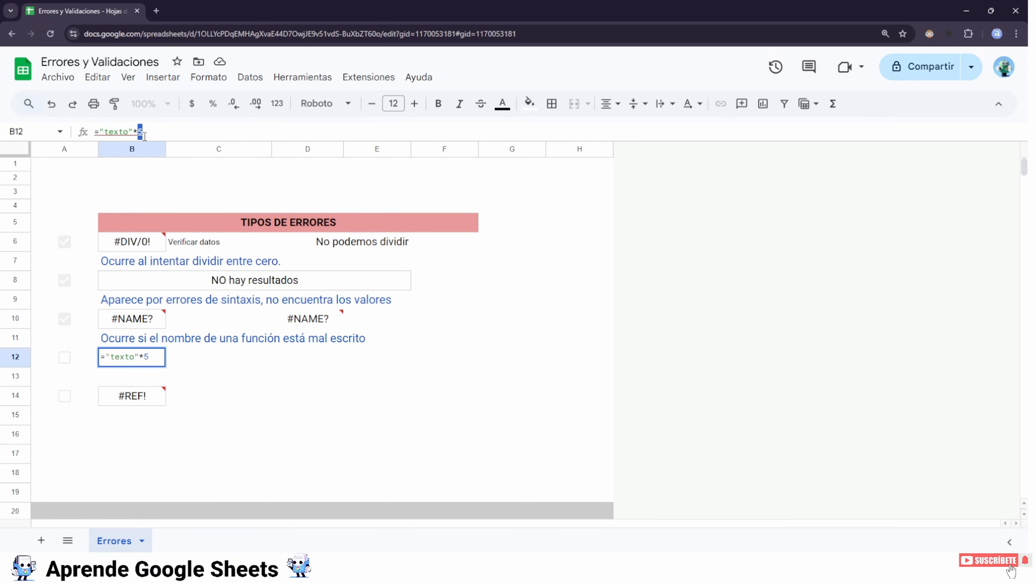
double_click(134, 132)
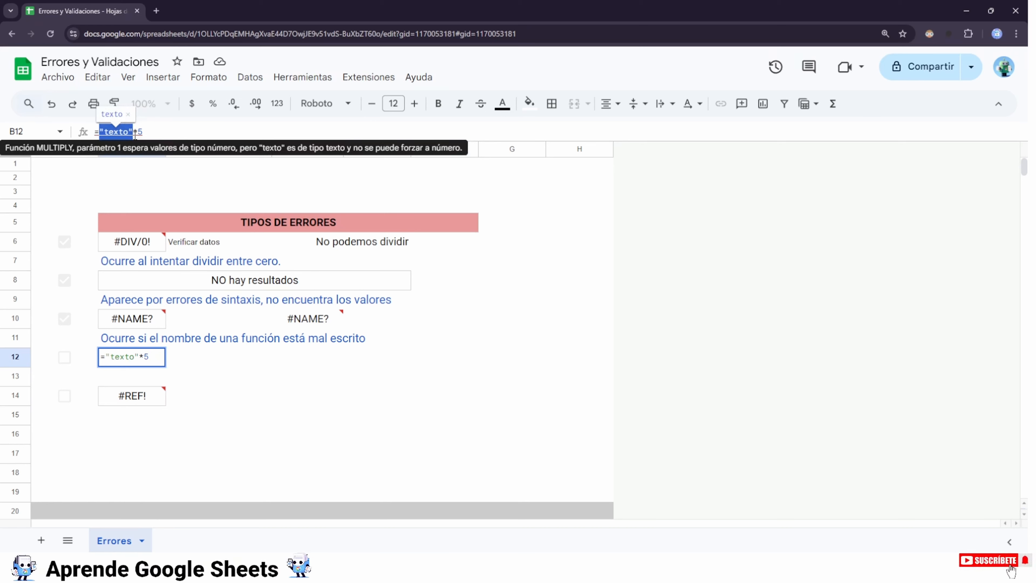
key(Escape)
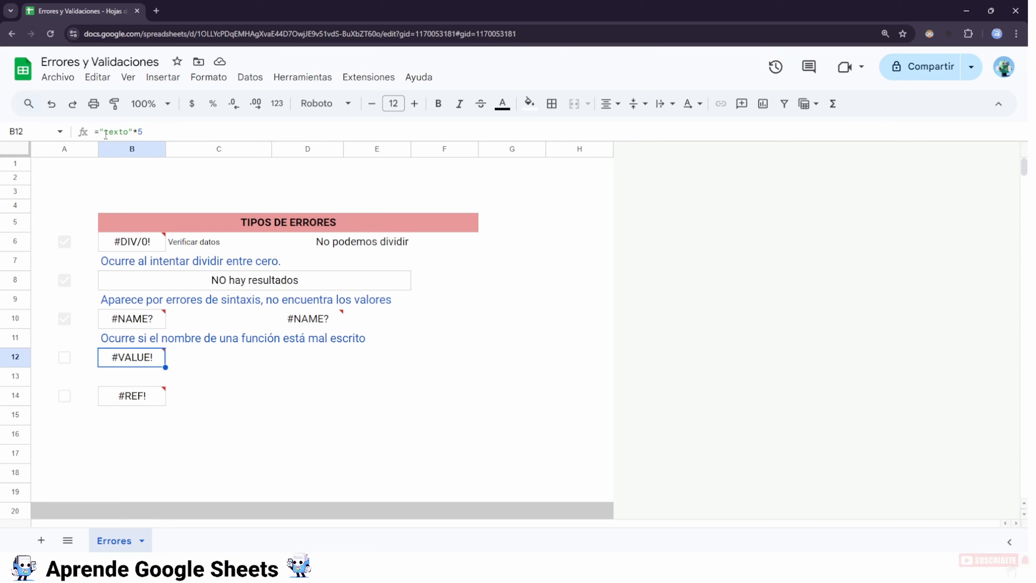
drag(99, 132, 134, 132)
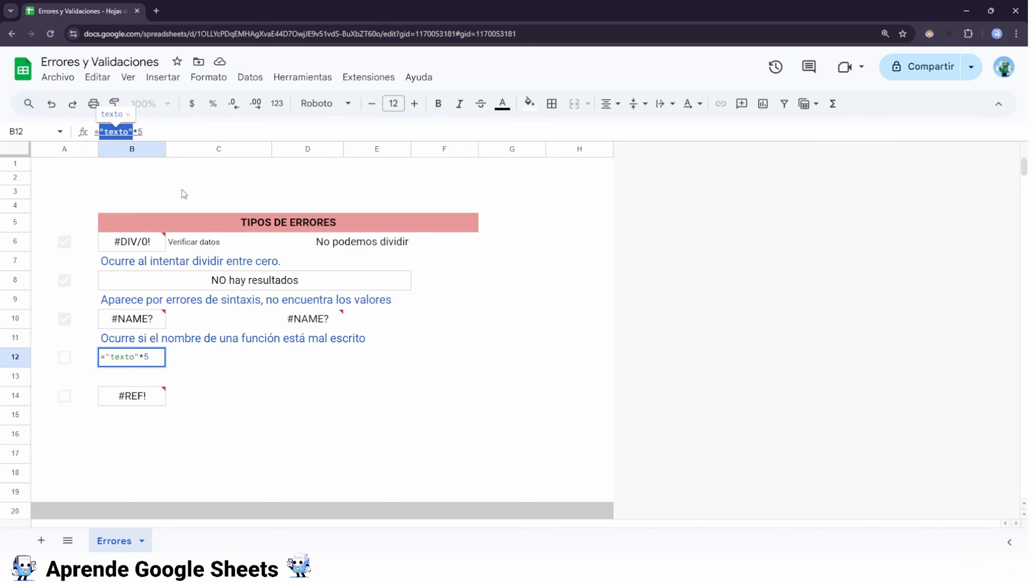
mouse_move(140, 240)
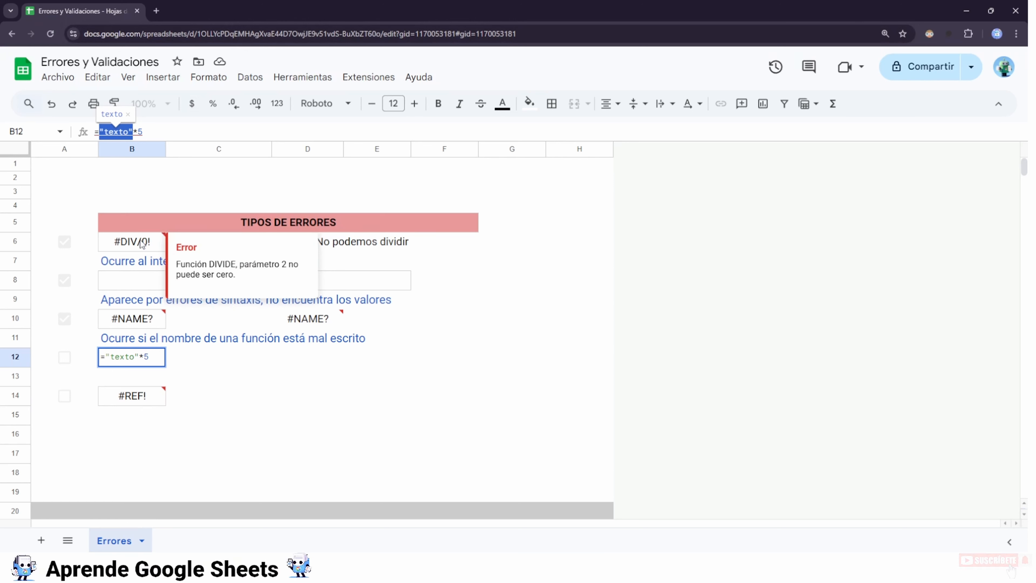
key(Escape)
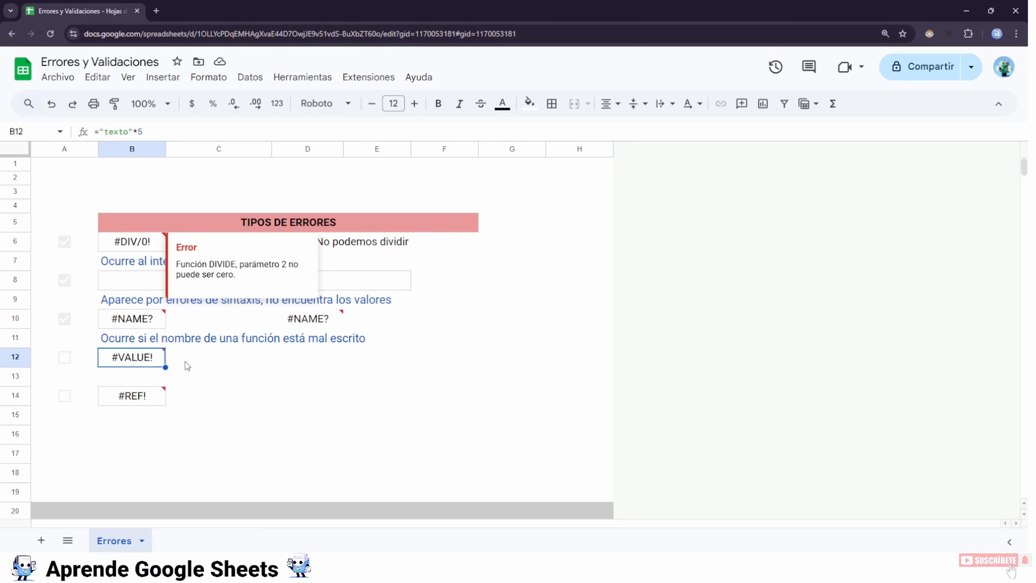
Review the formulas behind the division error in B6, its SI.ERROR version in C6, and the #NAME? error in B10.
click(256, 371)
click(134, 241)
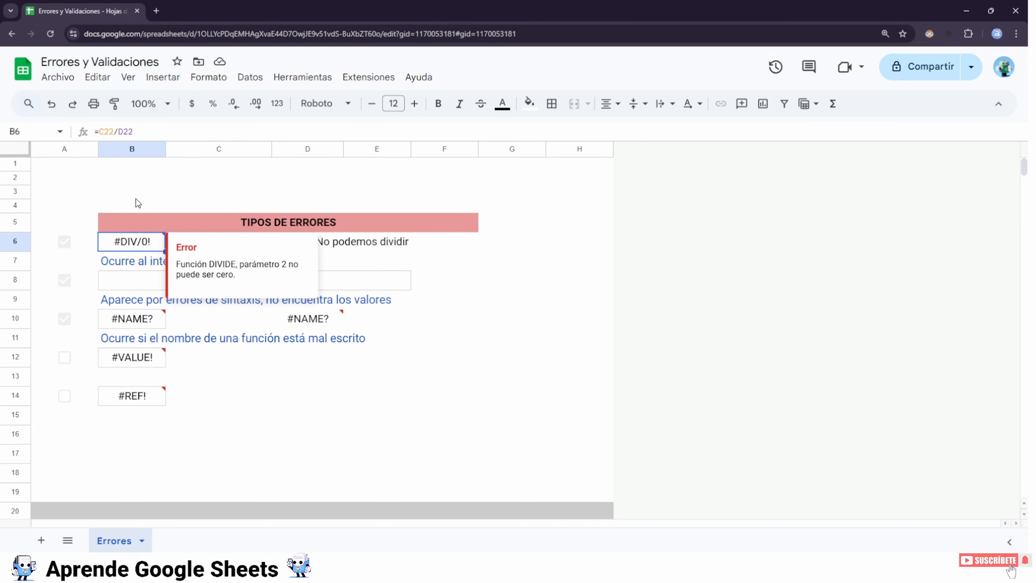
click(197, 242)
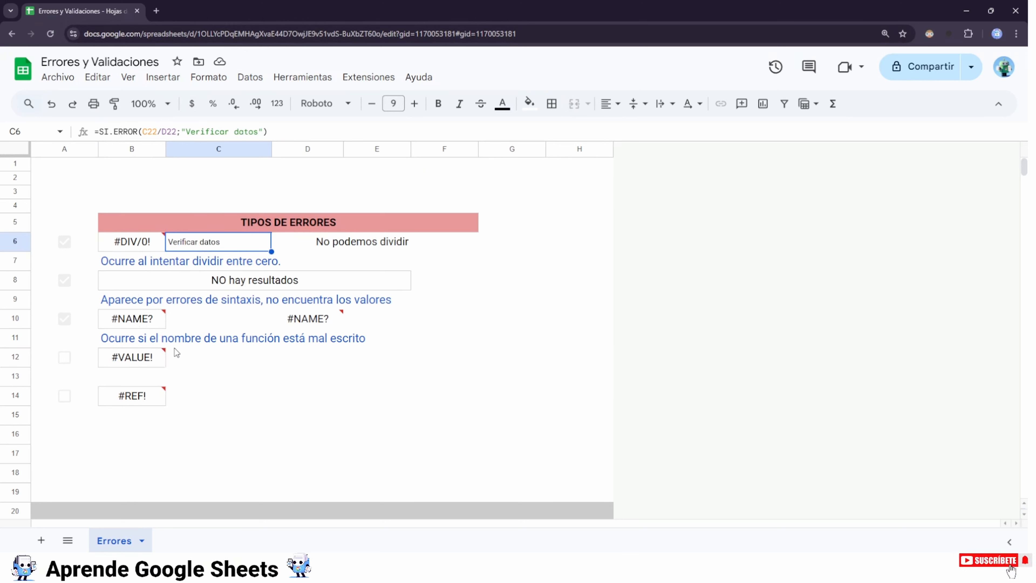
click(136, 325)
Replace the text operand "texto" with the number 1 in the multiplication formula in B12.
click(130, 361)
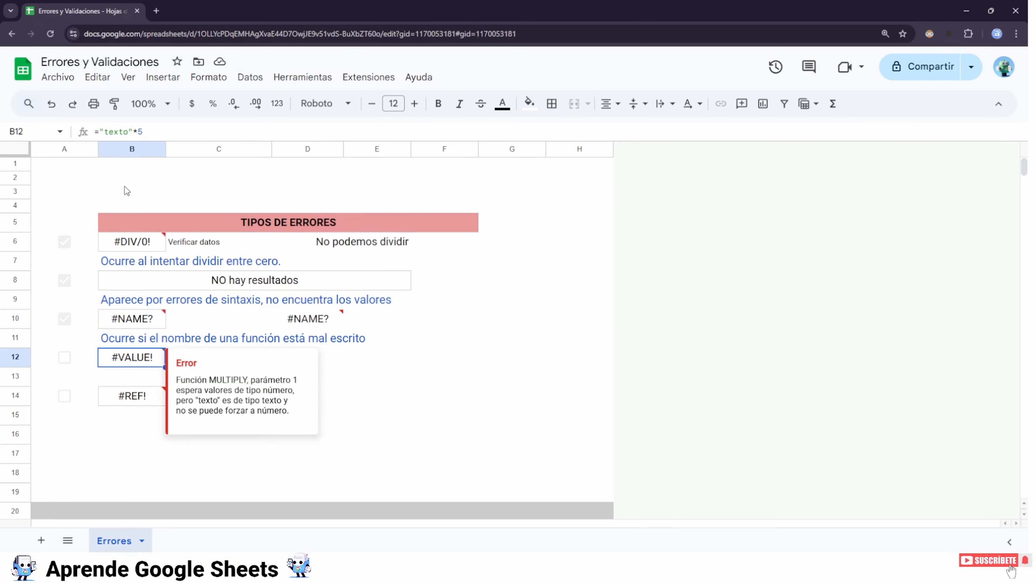
drag(101, 132, 133, 132)
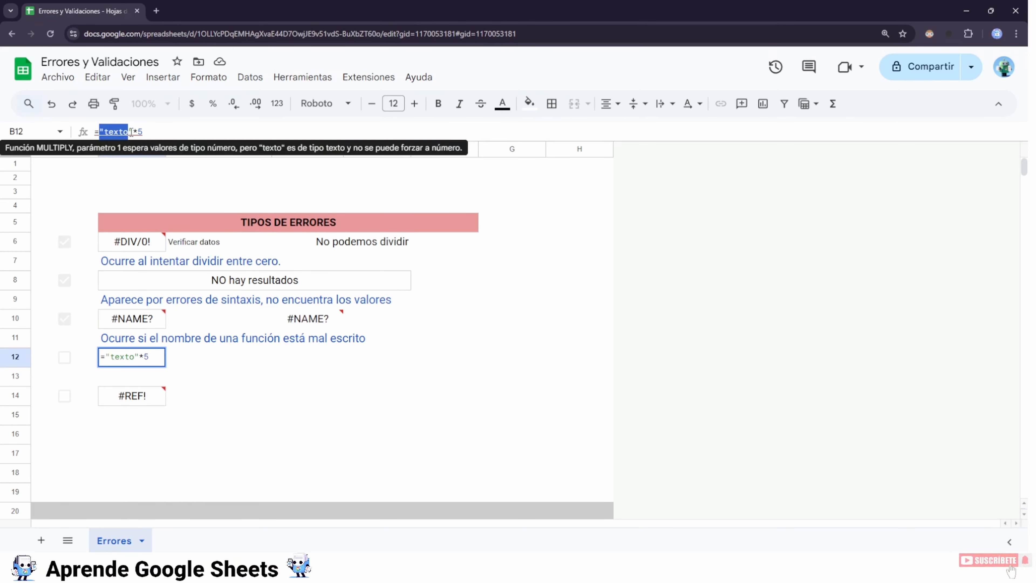
click(149, 132)
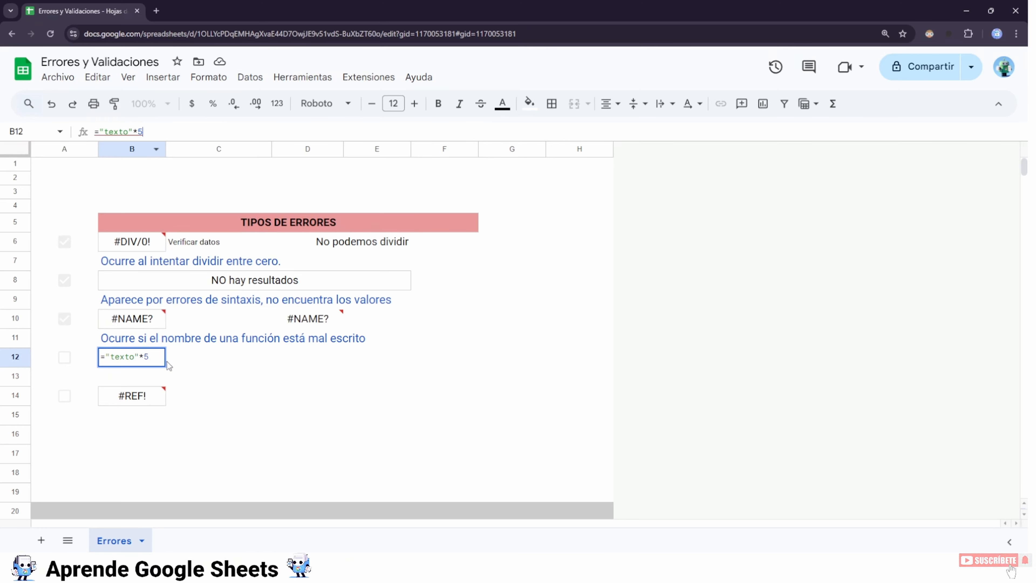
mouse_move(101, 133)
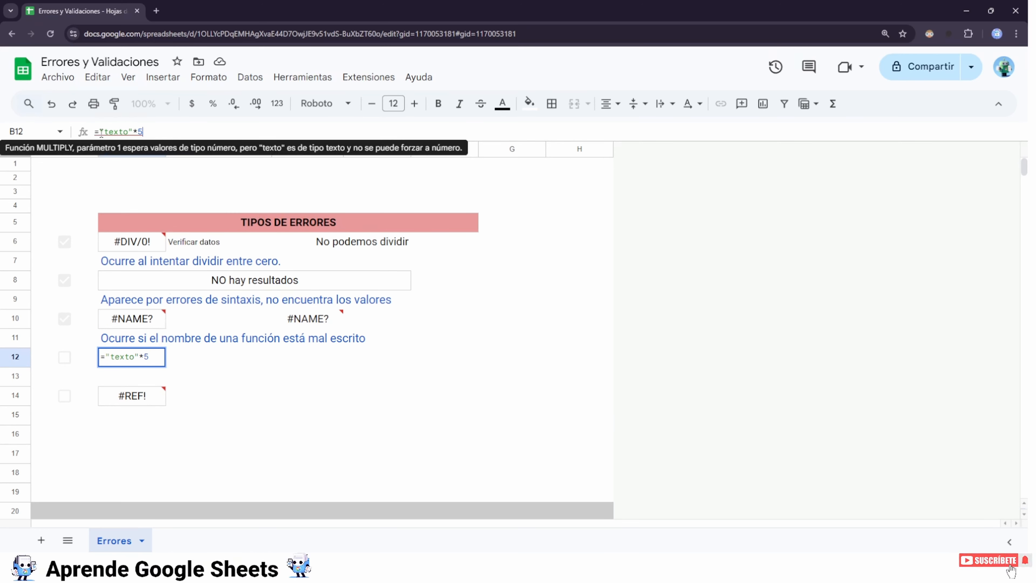
drag(100, 132, 133, 132)
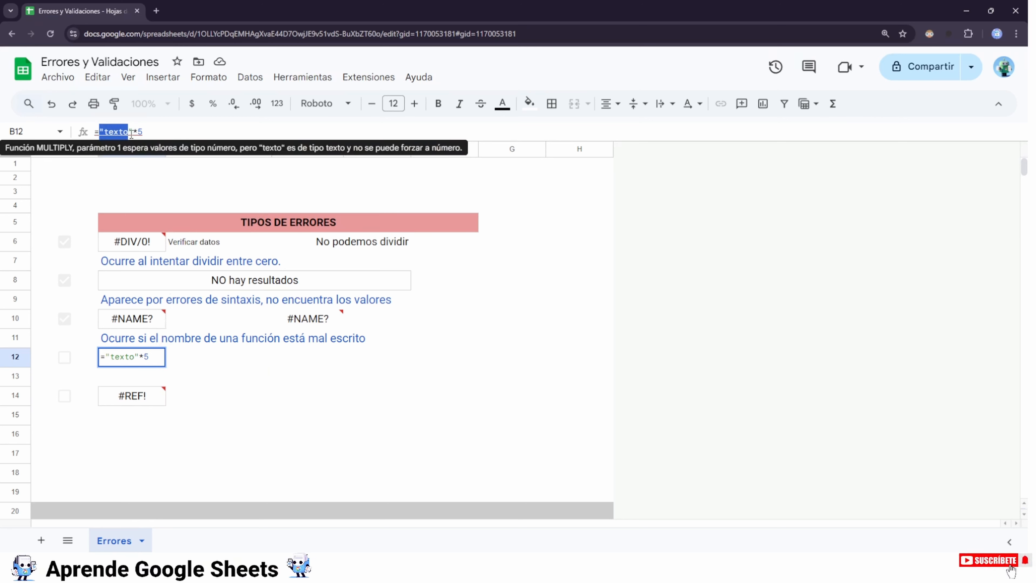
text(1)
key(Return)
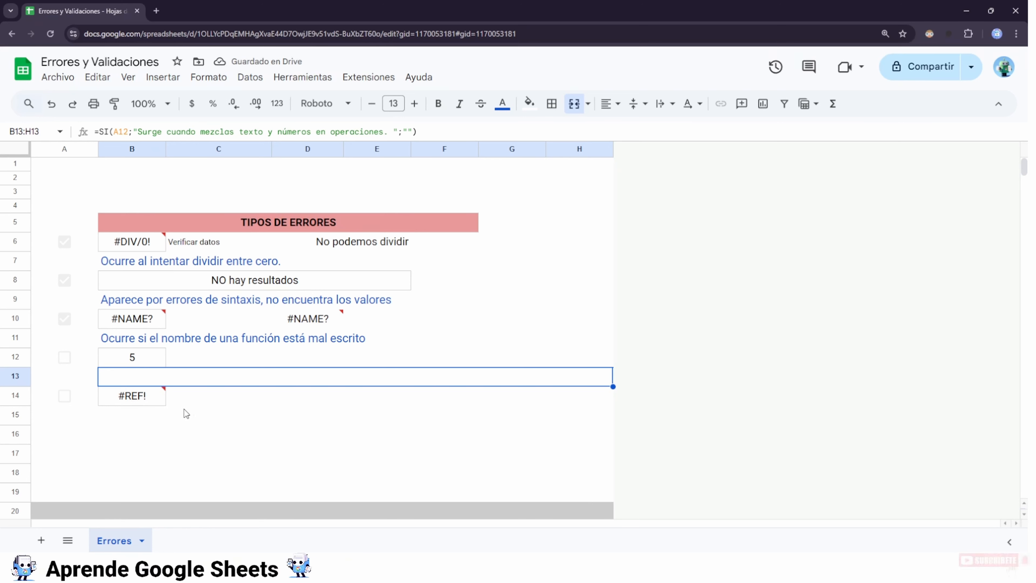
Read the error note on the #REF! cell in B14 and tick the checkbox in A14 to show its explanation.
mouse_move(140, 396)
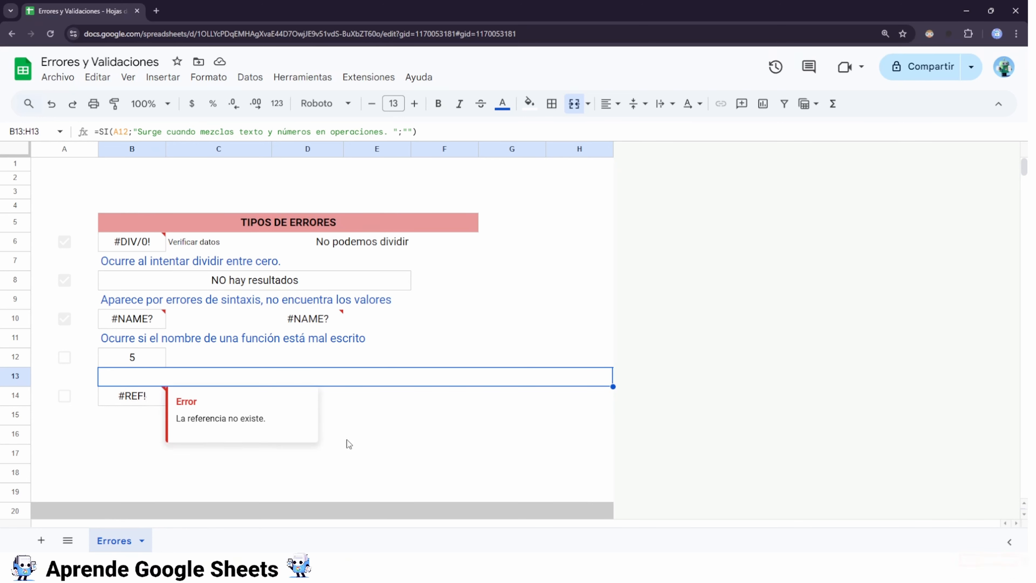
click(64, 398)
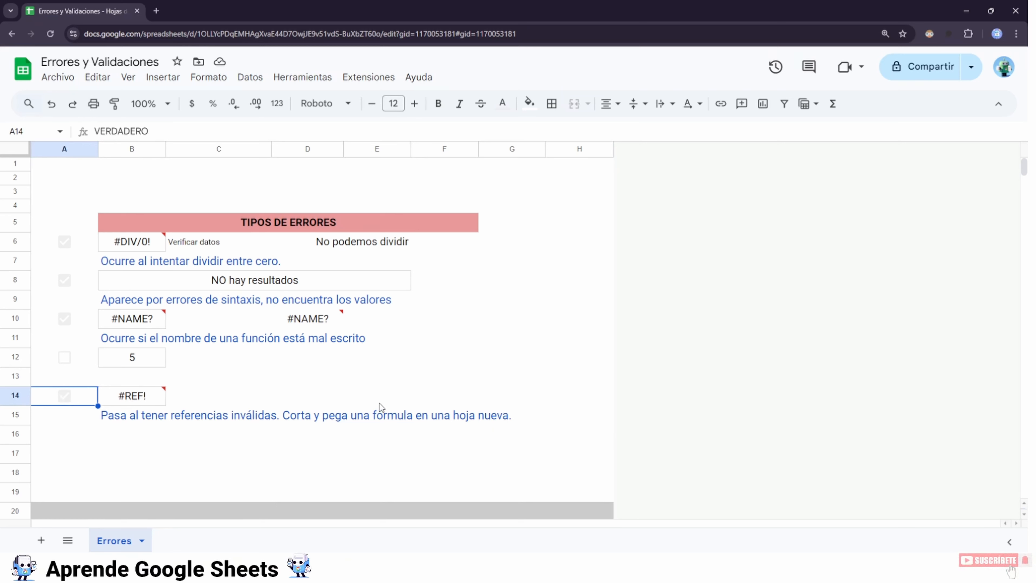
click(231, 397)
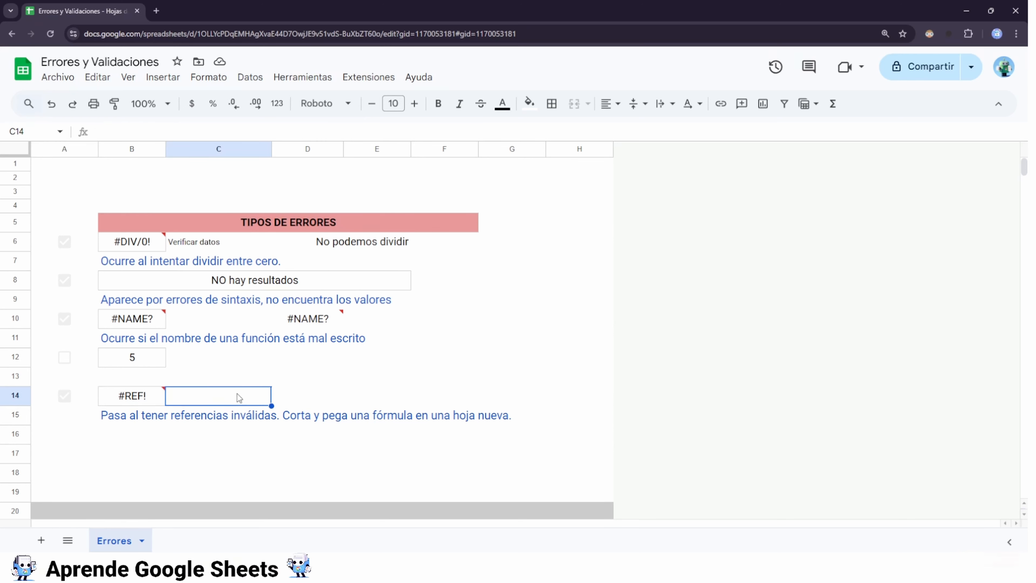
text(=)
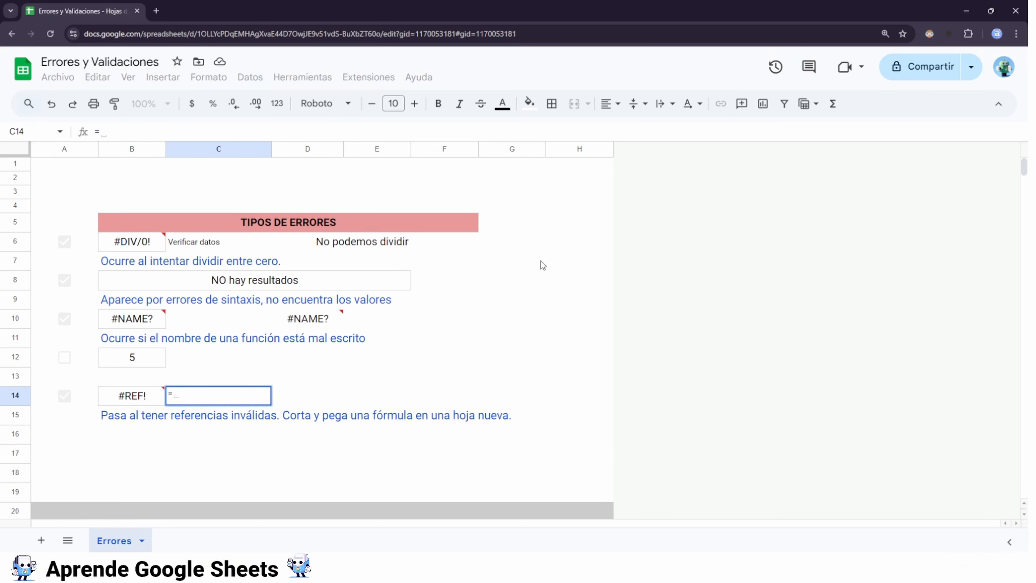
right_click(574, 148)
key(Escape)
key(Escape)
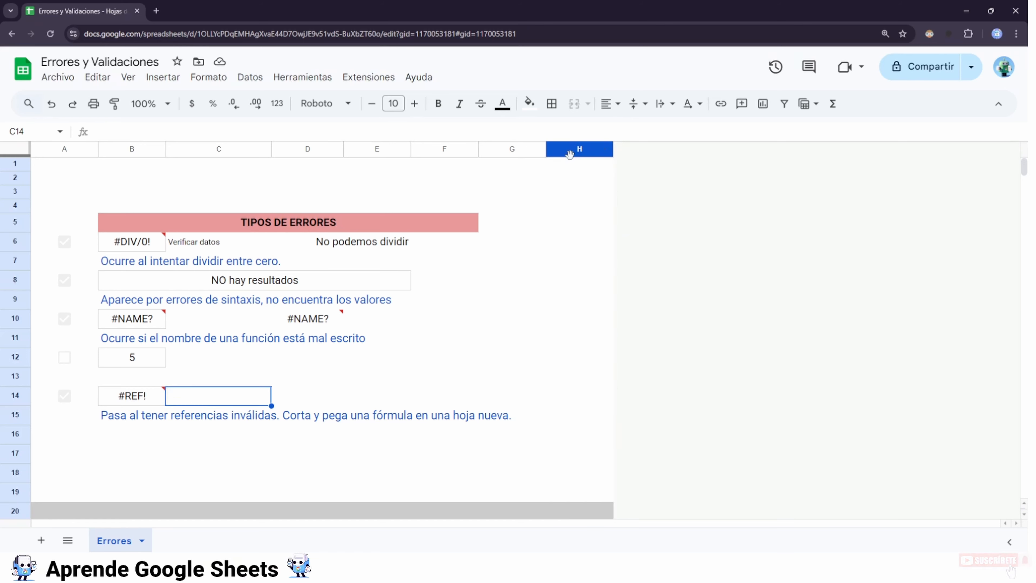
Insert a column to the right of column H and enter the formula =1+I1 in C14.
right_click(572, 151)
click(630, 238)
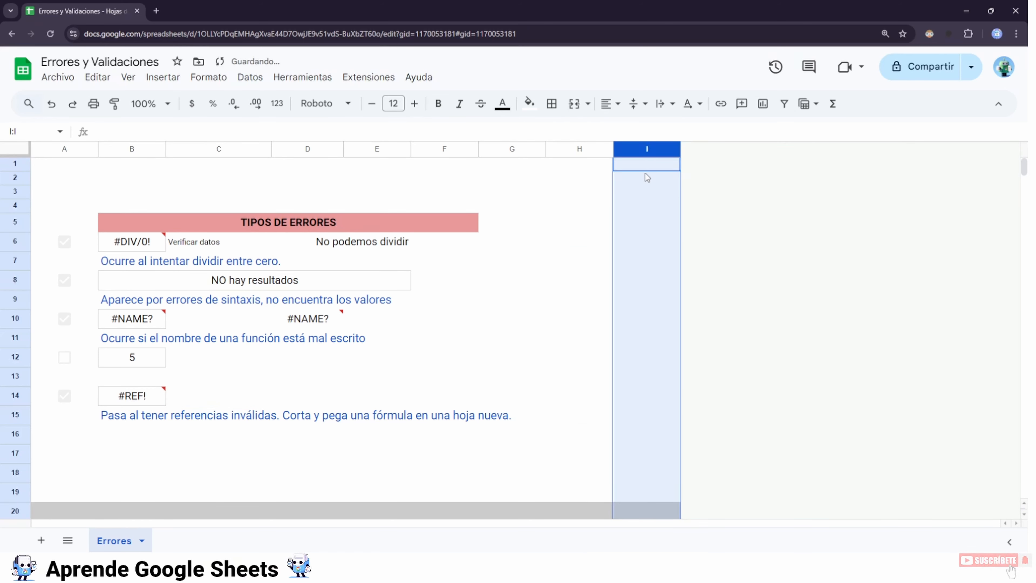
click(217, 394)
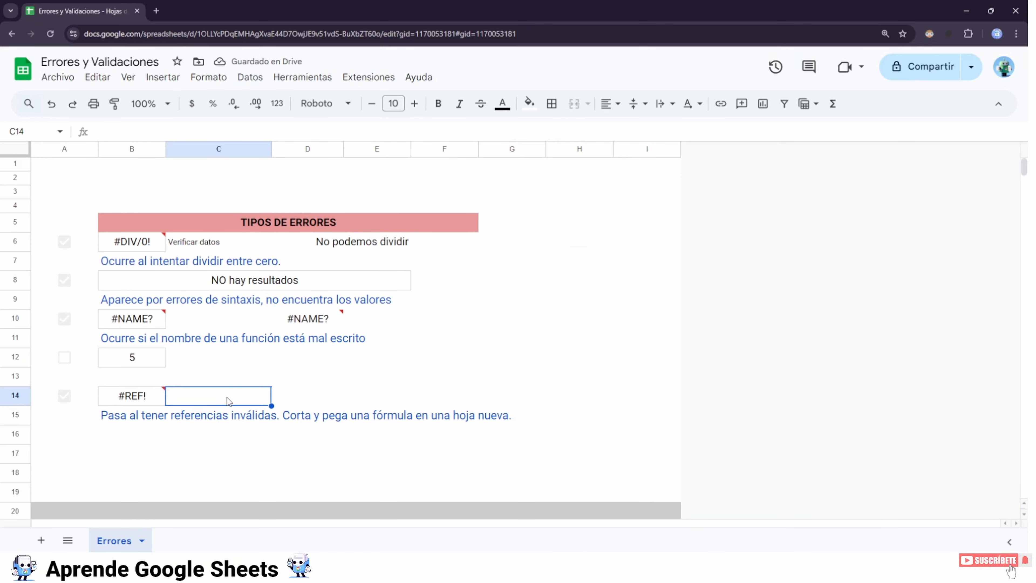
text(=)
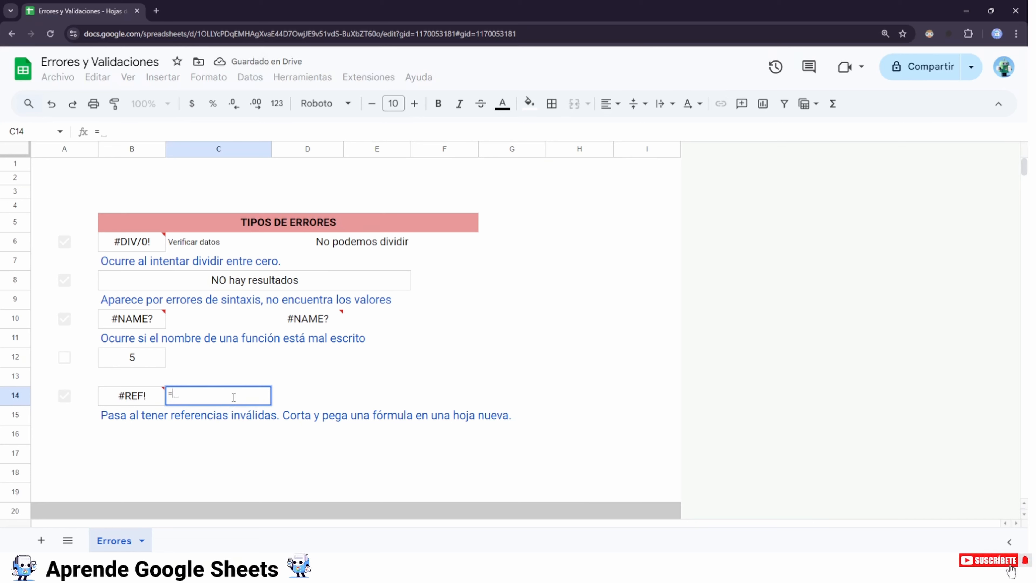
text(1++)
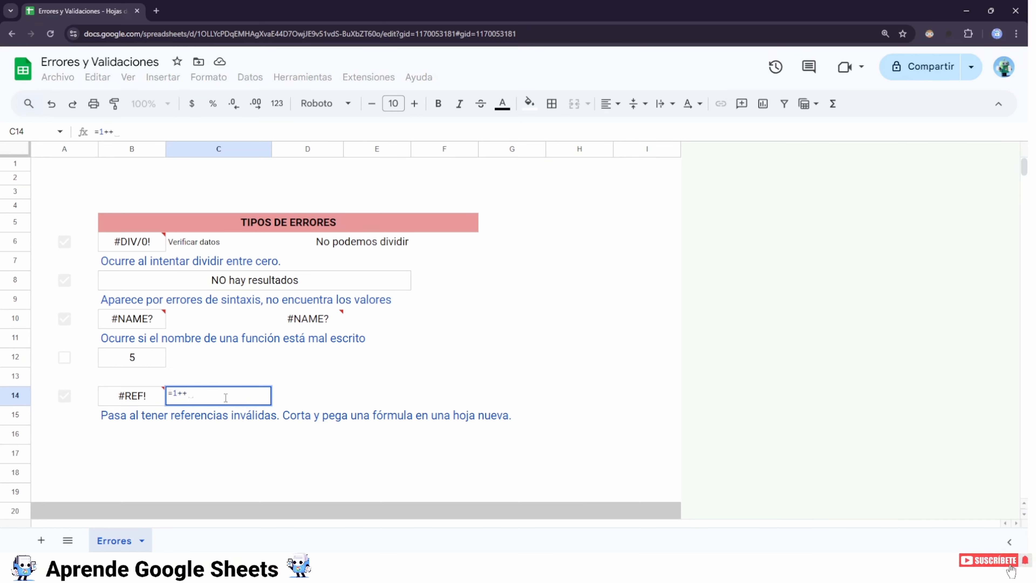
key(BackSpace)
click(644, 167)
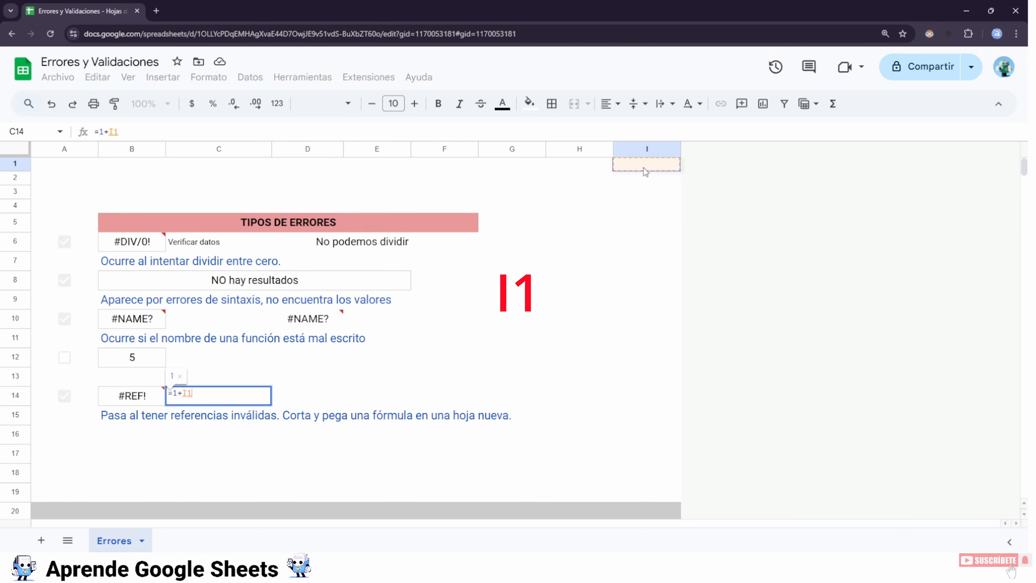
key(Return)
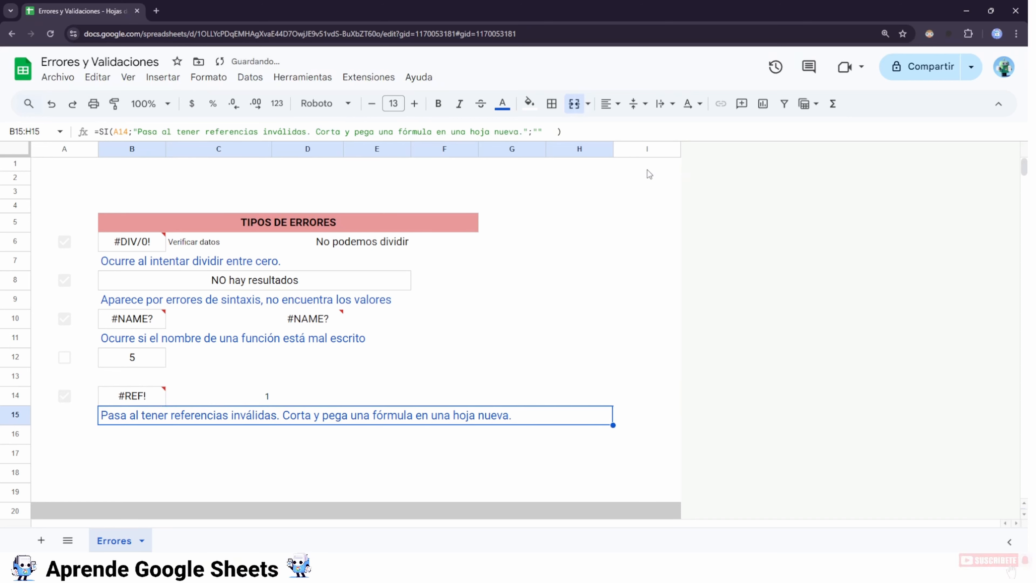
Enter the value 1 in cell I1.
click(647, 170)
text(1)
key(Return)
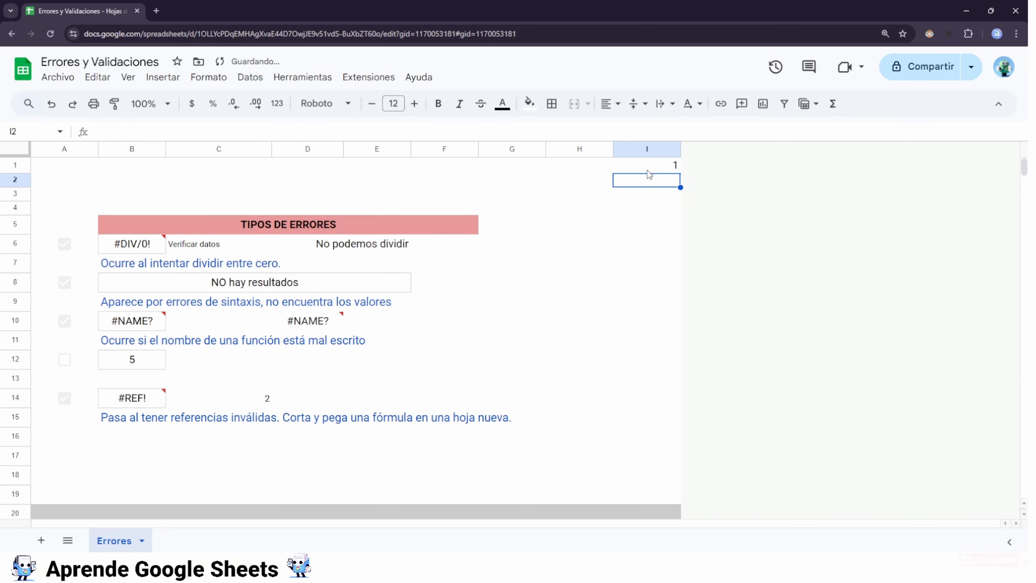
Delete column I to break the reference used by the formula in C14.
click(631, 152)
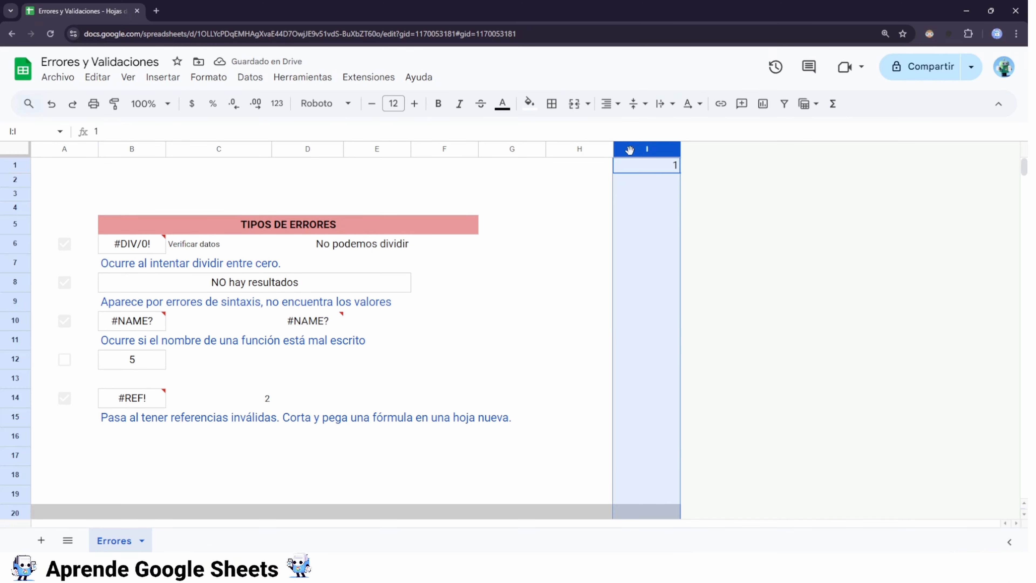
right_click(632, 152)
click(699, 257)
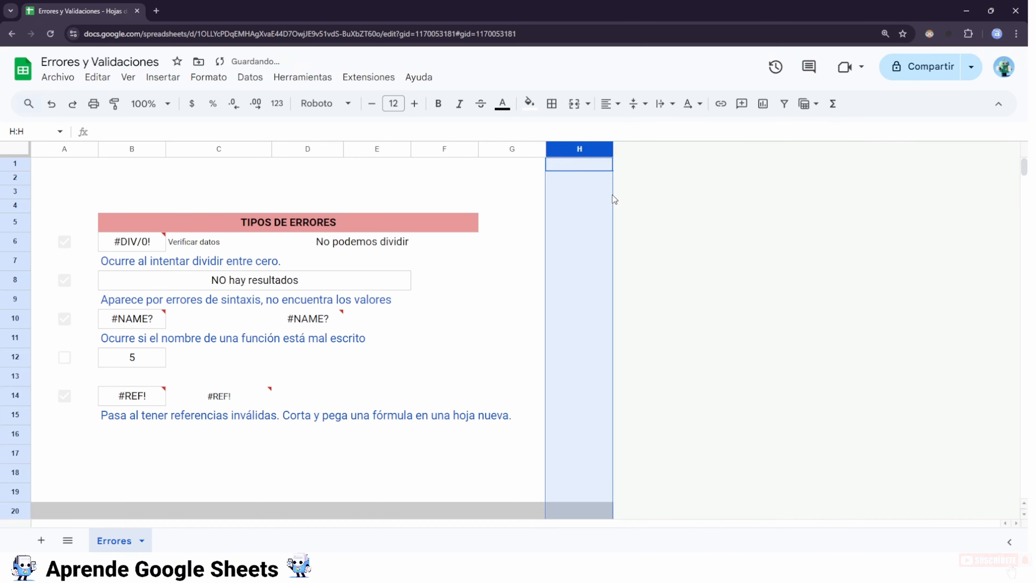
Examine the broken reference inside the C14 formula and read the cell's error note.
click(231, 400)
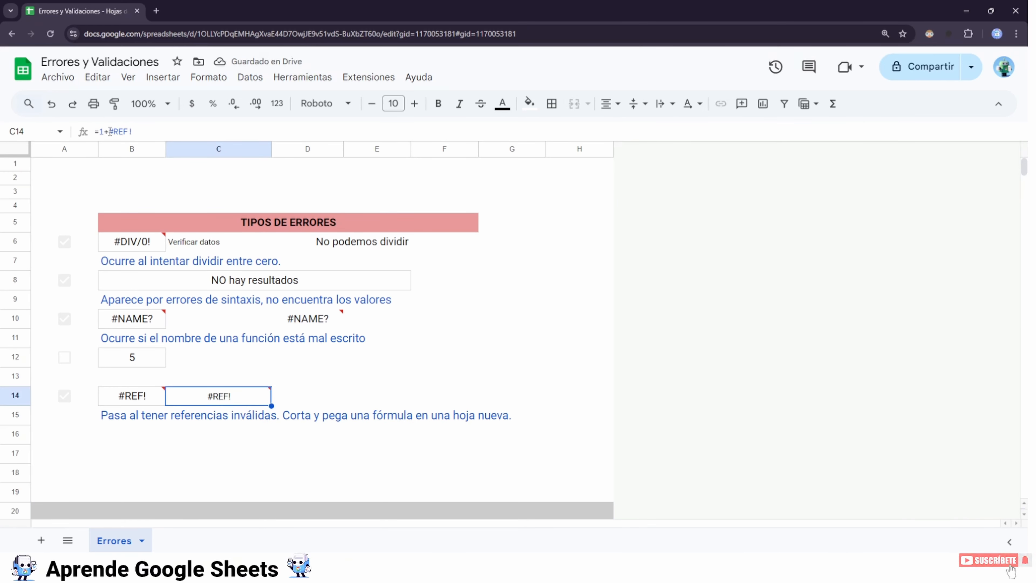
drag(109, 131, 134, 130)
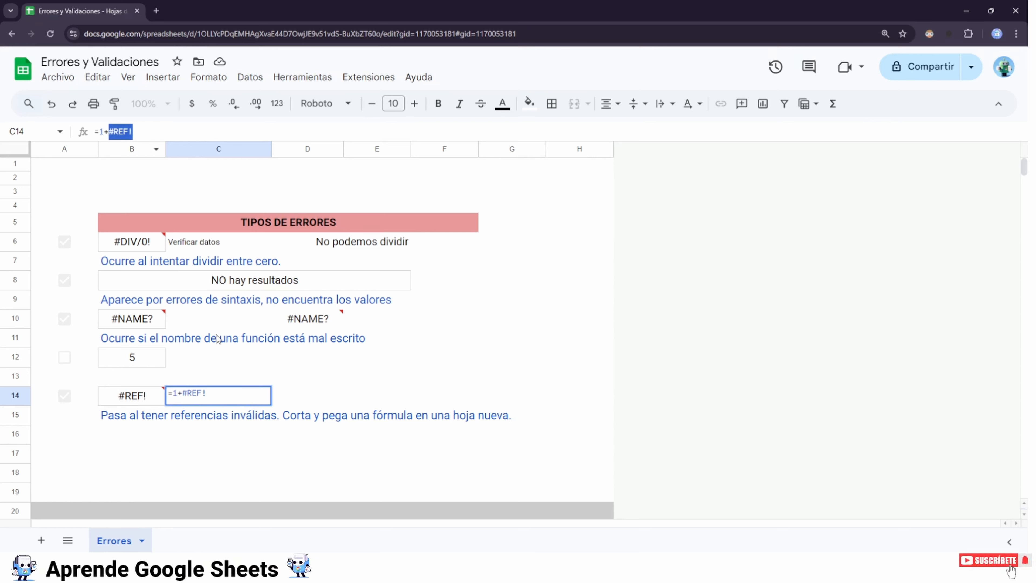
mouse_move(206, 395)
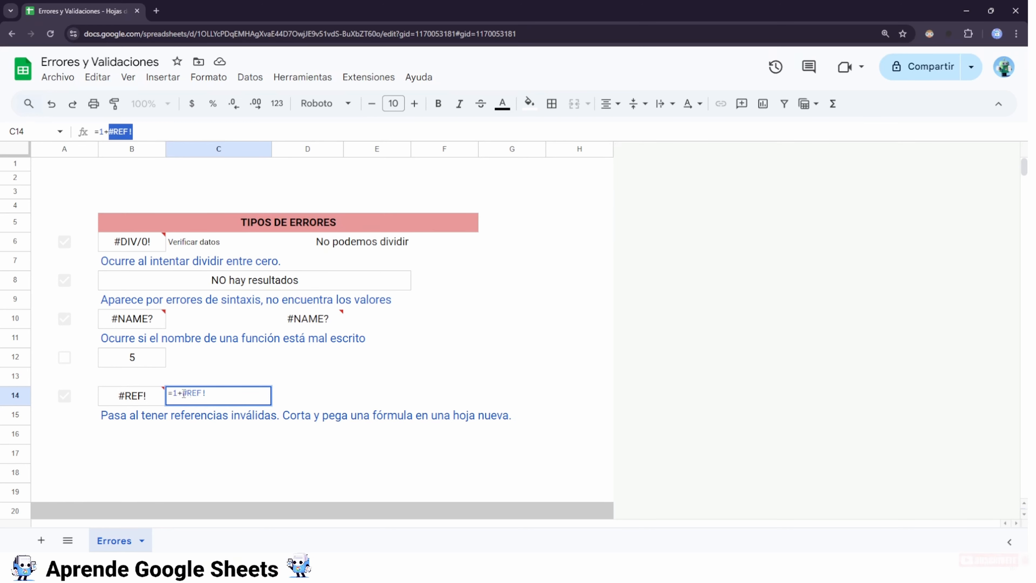
drag(183, 393, 208, 393)
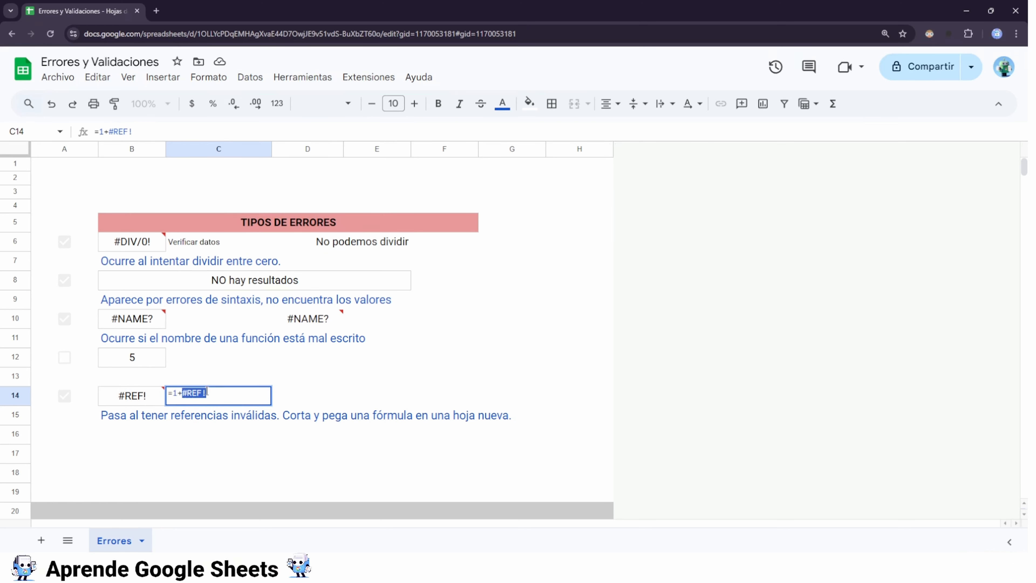
key(Escape)
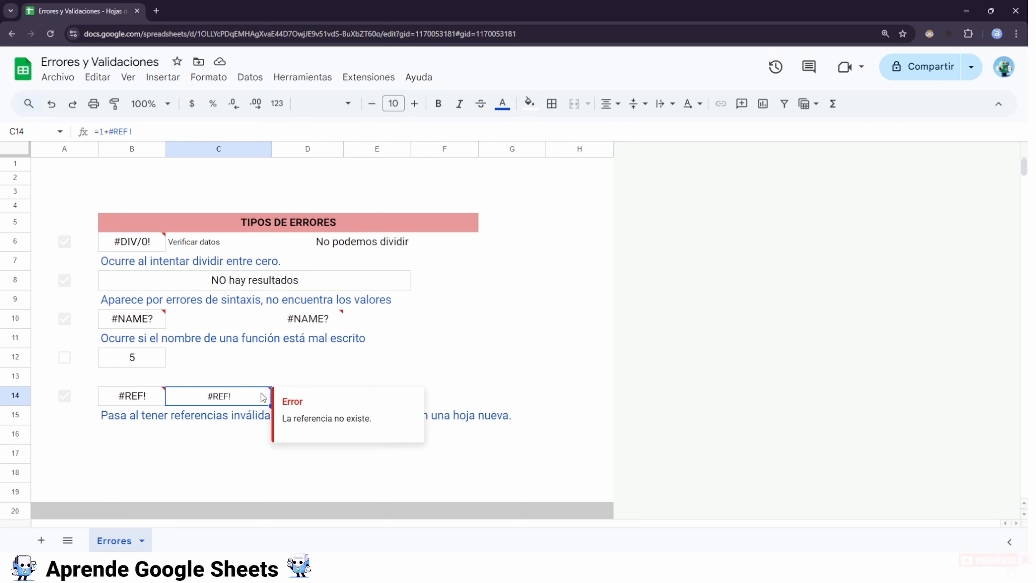
Replace the broken reference in C14 with cell H2, making the formula =1+H2, and reselect the cell.
scroll(216, 409, down, 1)
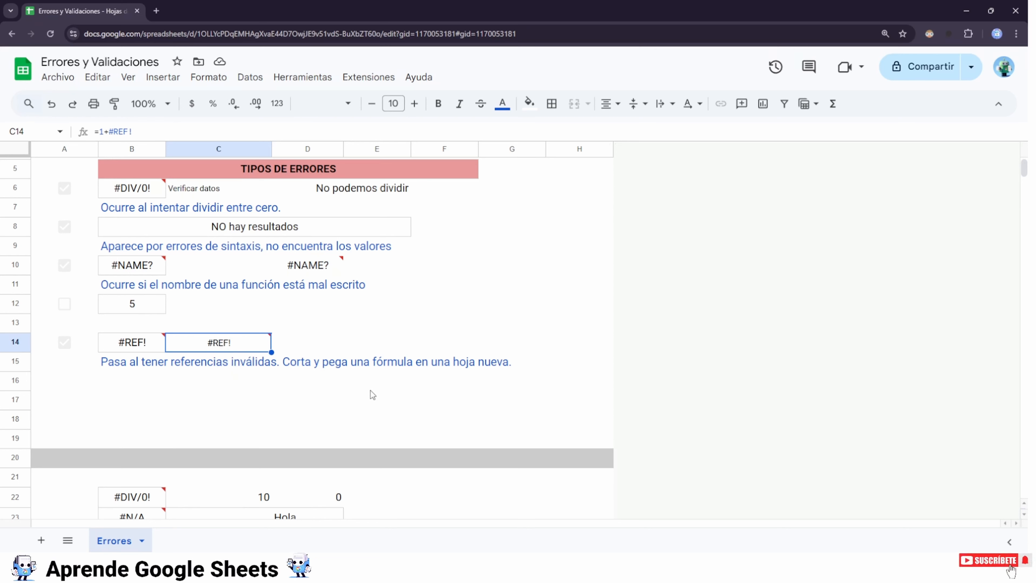
mouse_move(229, 347)
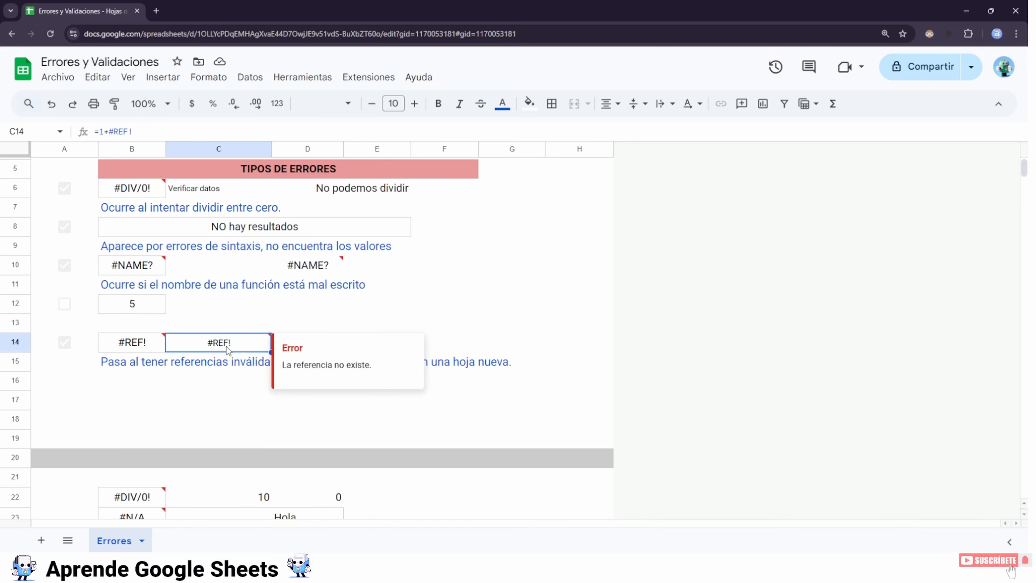
click(111, 131)
drag(109, 131, 132, 132)
key(BackSpace)
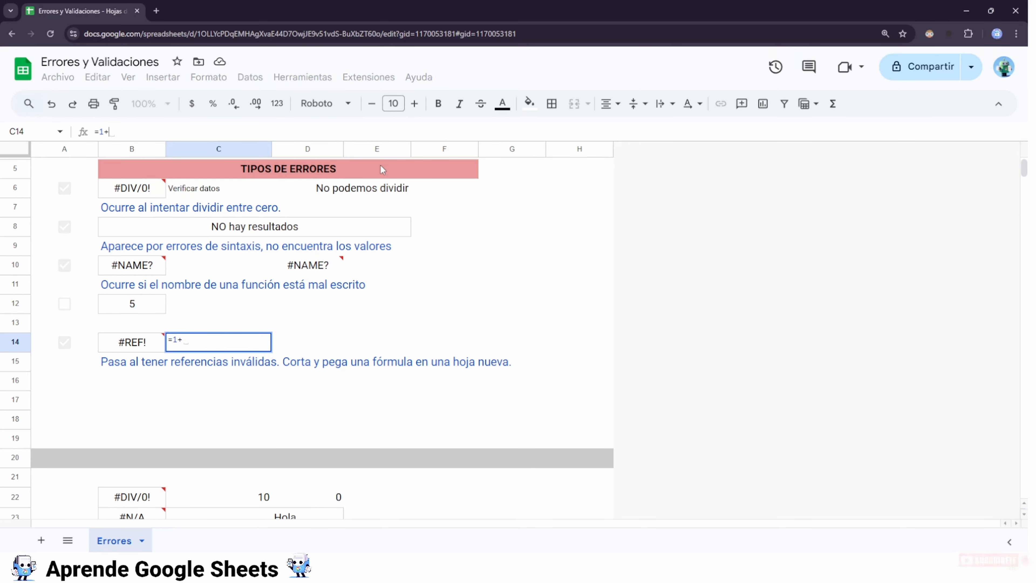
scroll(567, 217, up, 2)
click(581, 180)
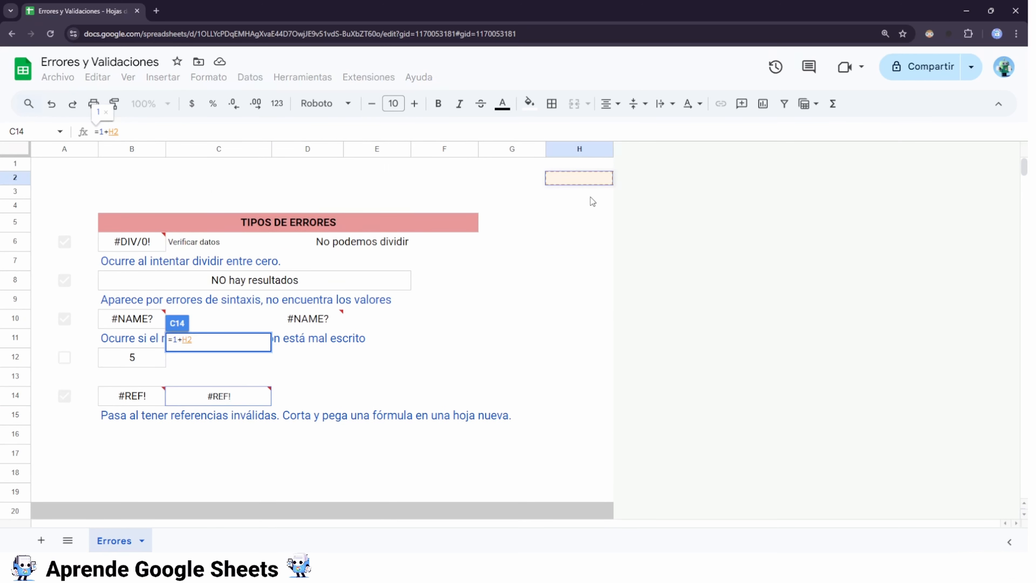
key(Return)
click(248, 396)
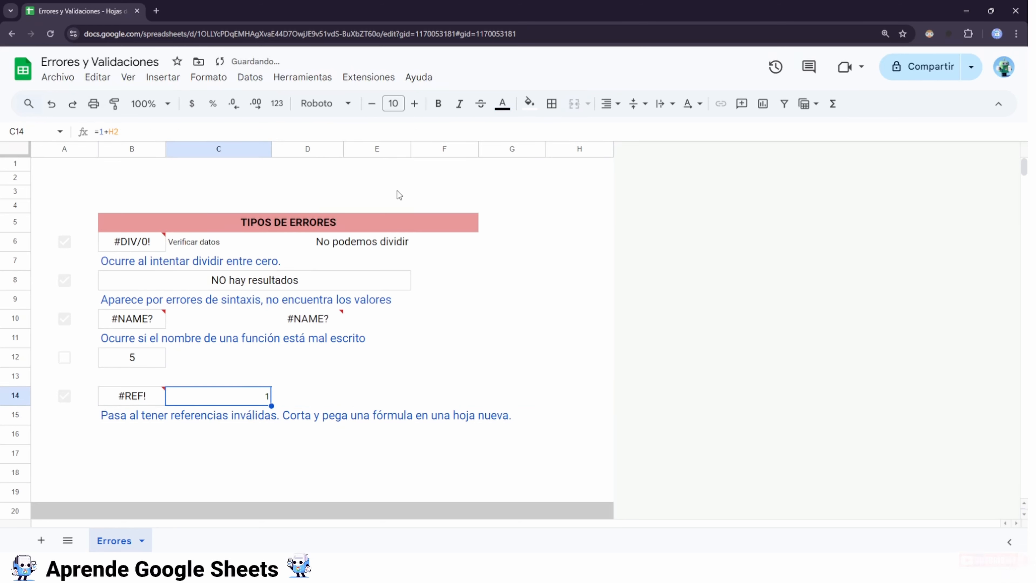